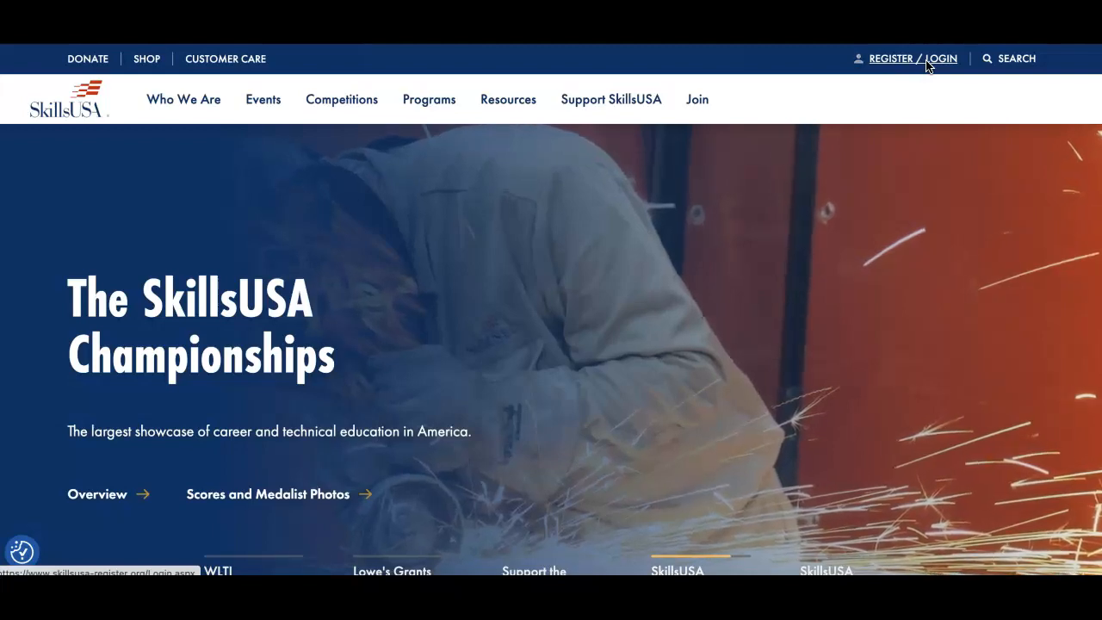
# Step: Log in to the SkillsUSA registration site as an existing user and open the Membership page
pyautogui.click(928, 60)
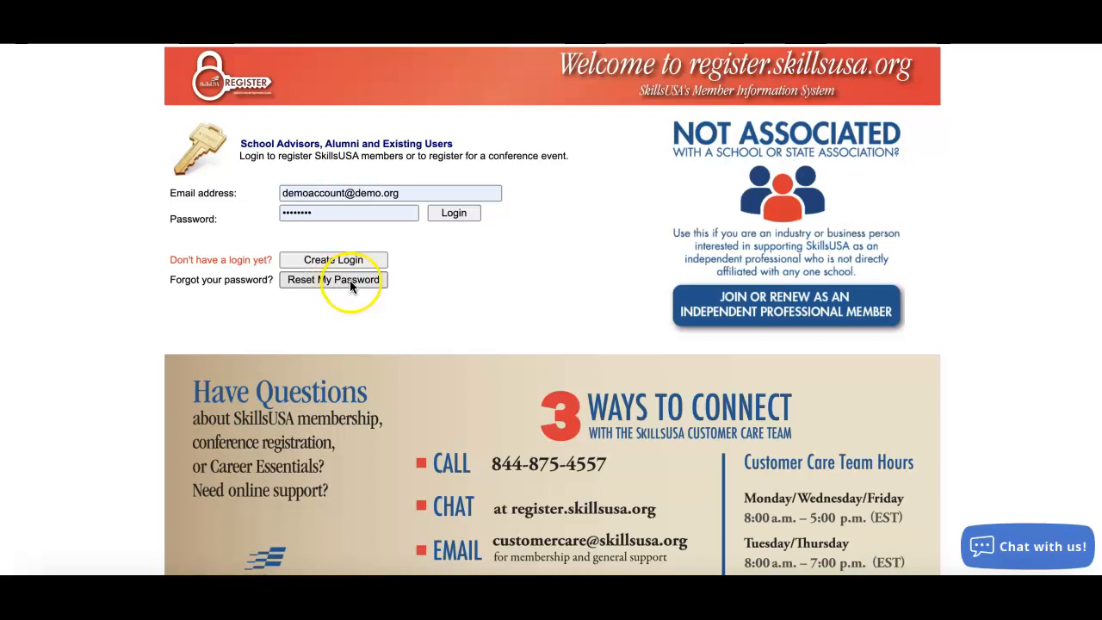
pyautogui.click(454, 215)
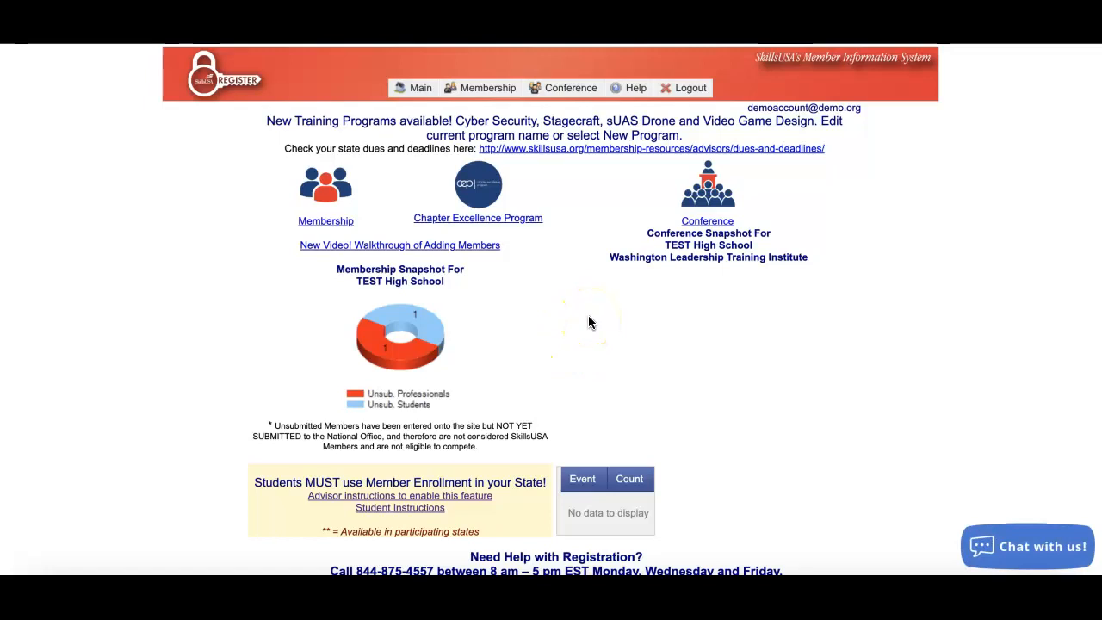
pyautogui.click(327, 222)
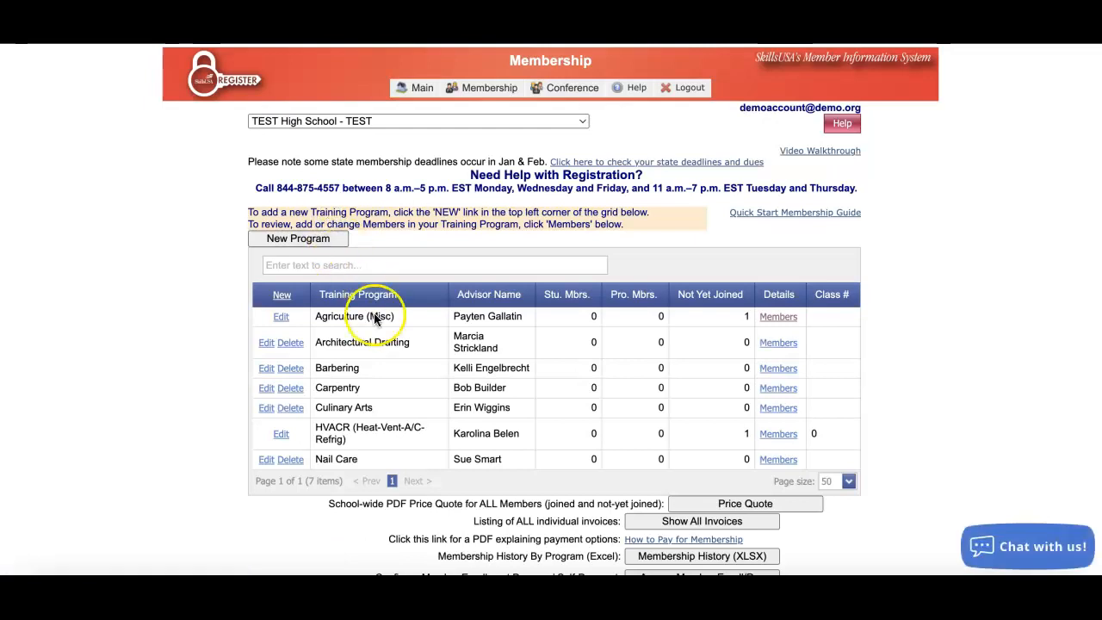
# Step: Open the member enrollment and self-payment configuration for TEST High School
pyautogui.scroll(-1, 375, 314)
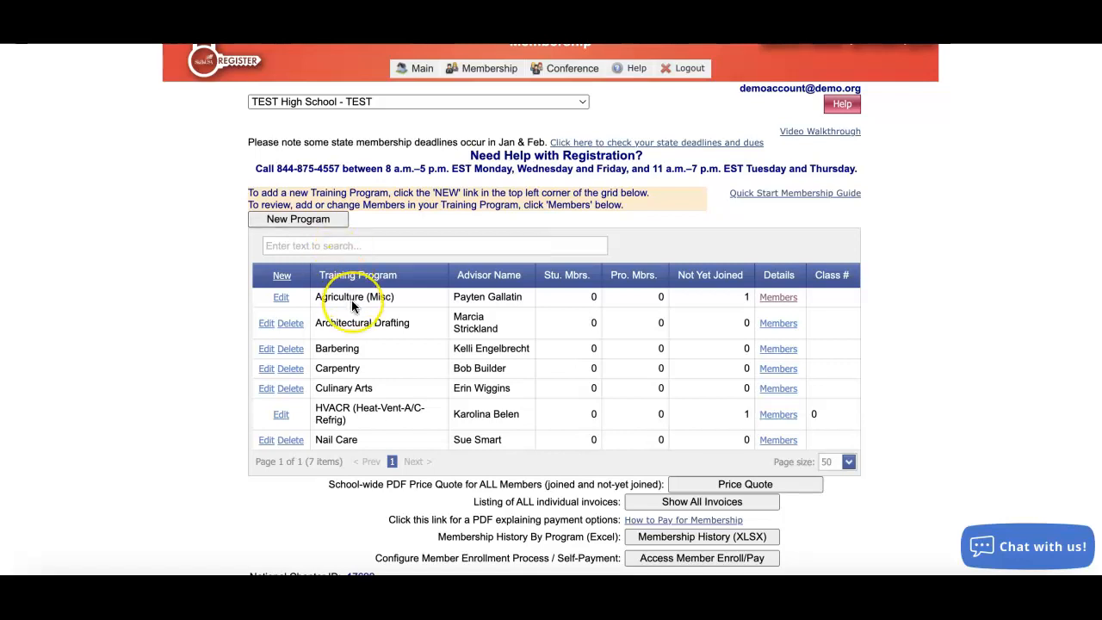
pyautogui.scroll(-2, 351, 305)
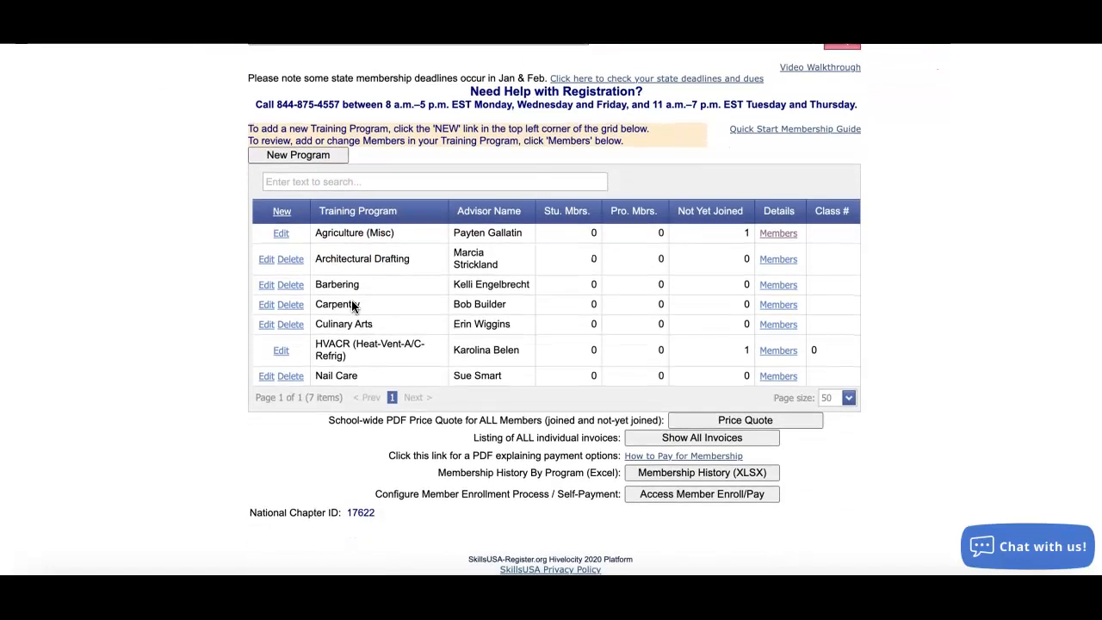
pyautogui.click(669, 494)
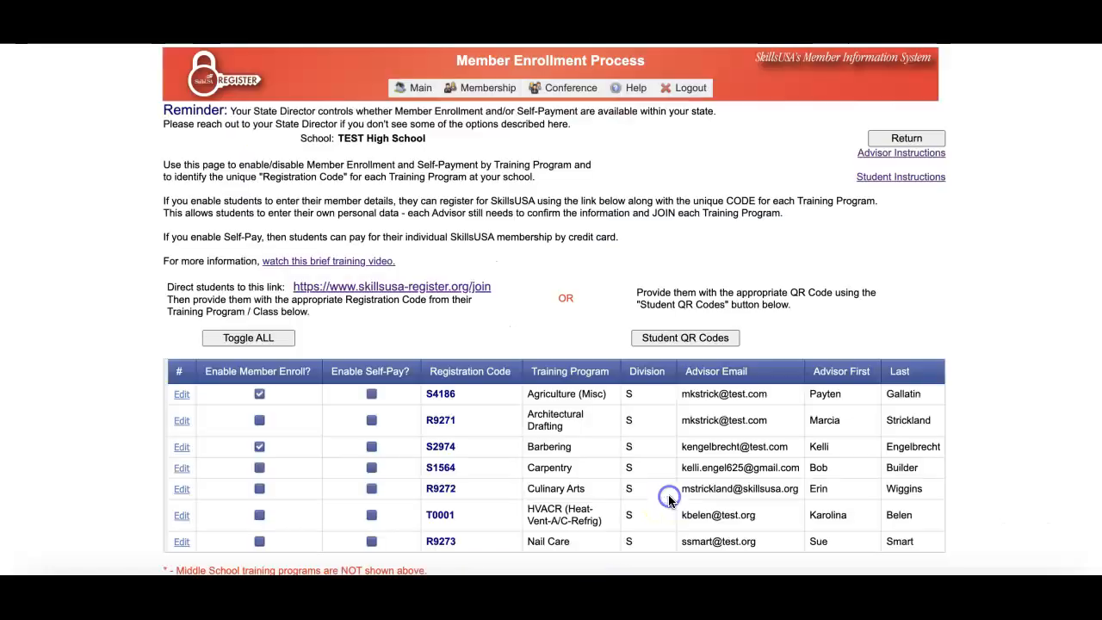
# Step: Enable Member Enroll for the Culinary Arts training program, leaving Self-Pay off, and save the row
pyautogui.scroll(-2, 668, 495)
pyautogui.scroll(-1, 668, 501)
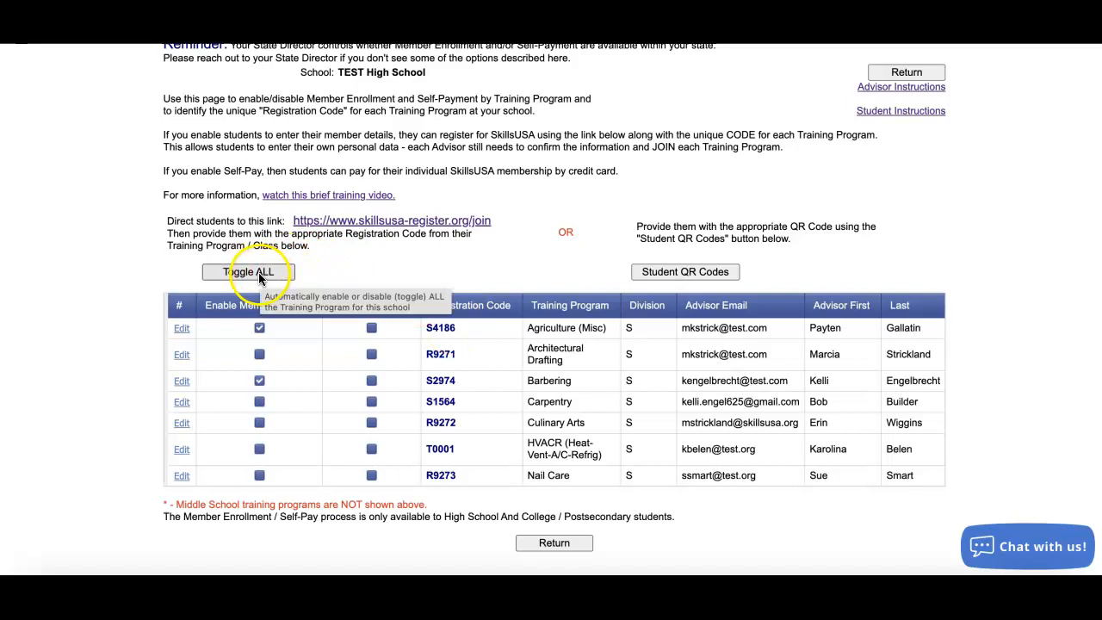
pyautogui.click(182, 423)
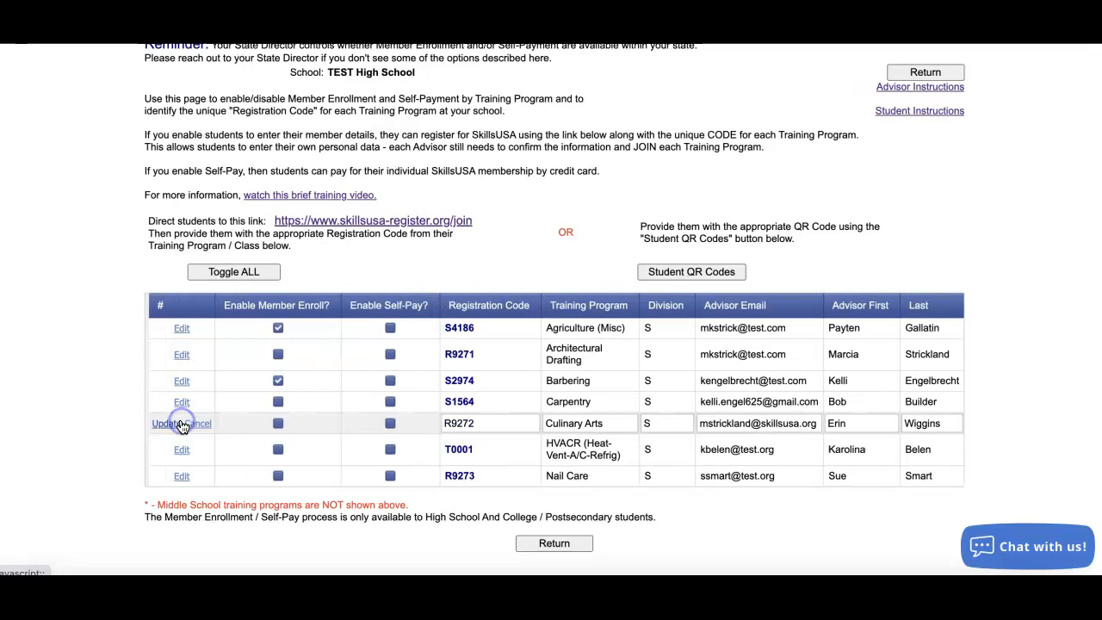
pyautogui.click(278, 425)
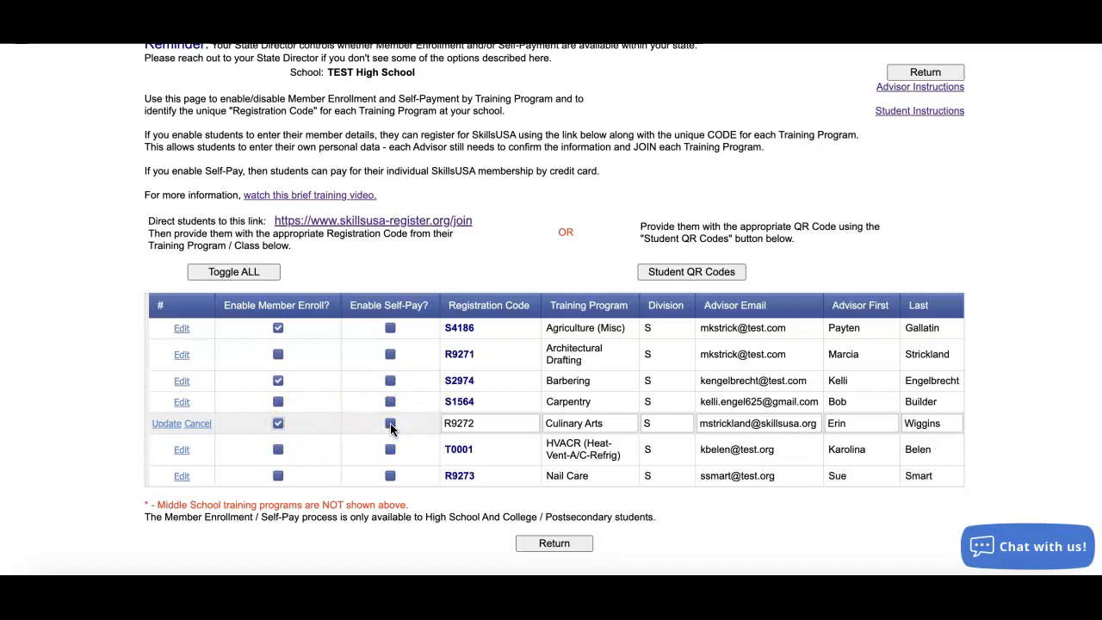
pyautogui.click(327, 424)
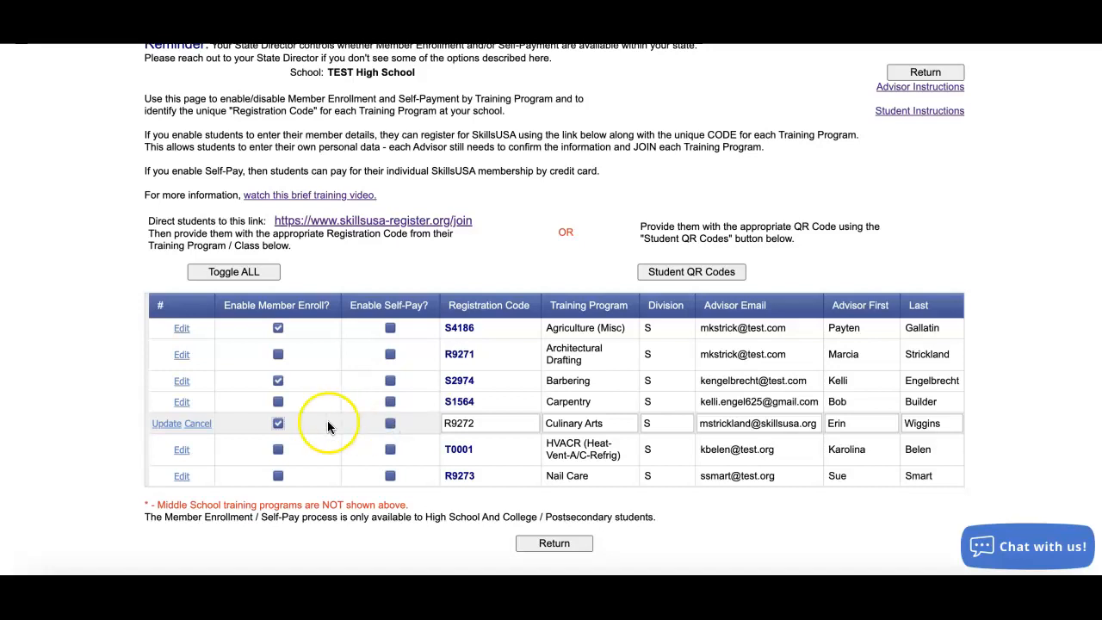
pyautogui.click(278, 423)
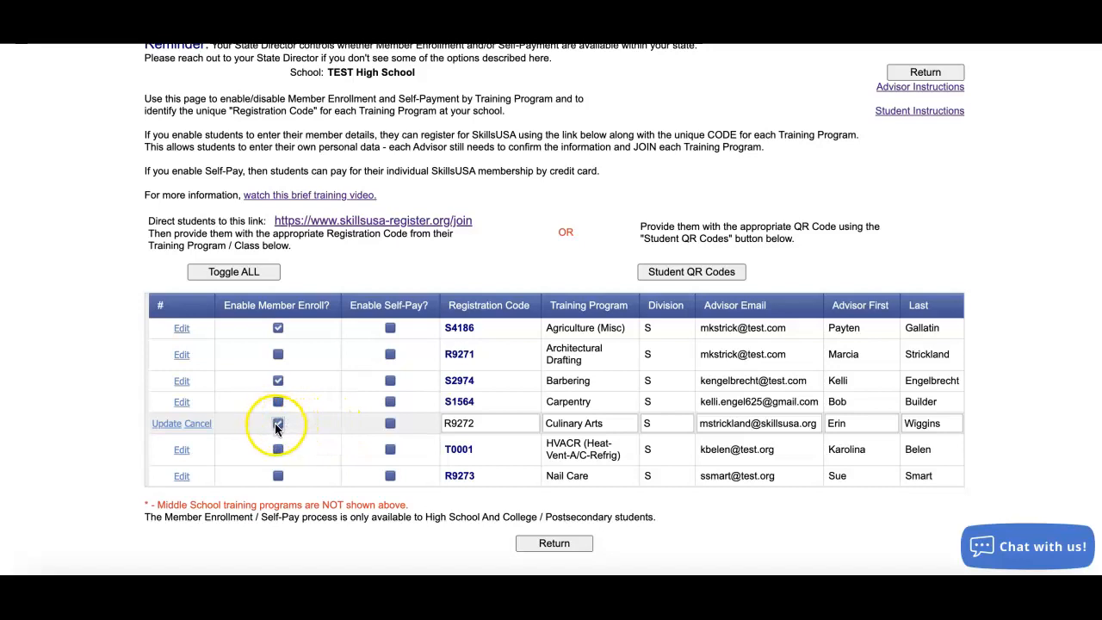
pyautogui.click(167, 424)
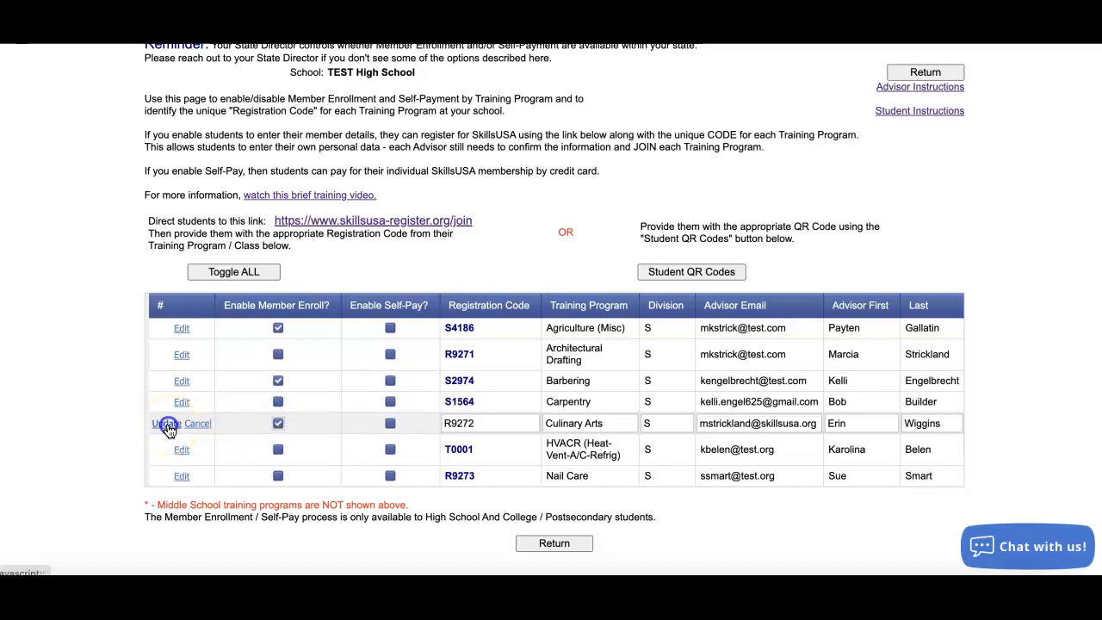
pyautogui.click(258, 424)
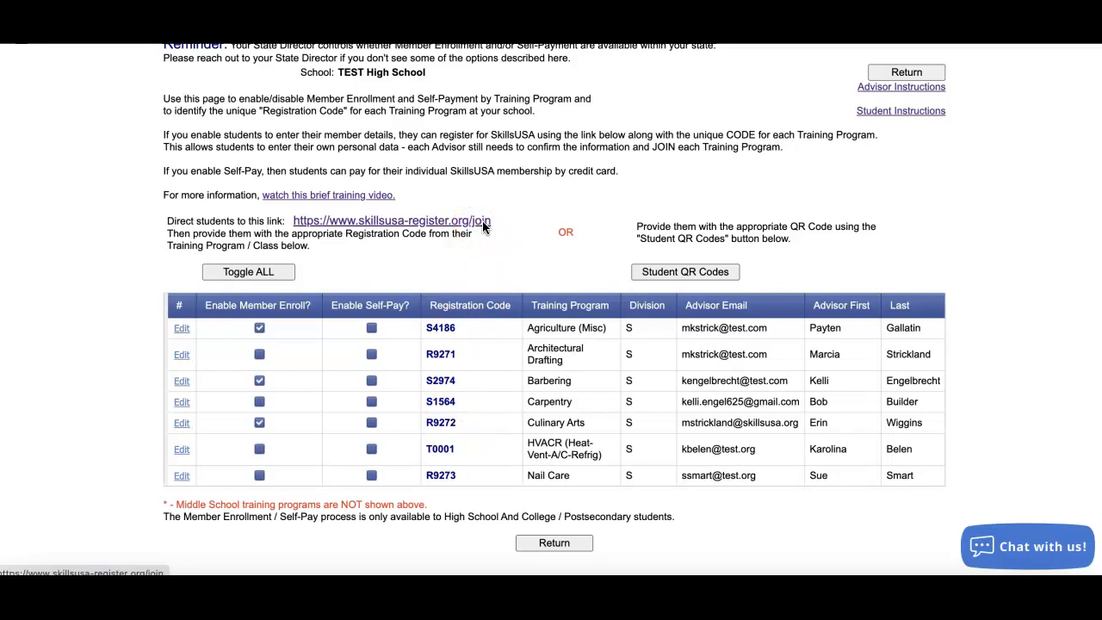
# Step: Open the student QR codes document and go to the Culinary Arts page
pyautogui.click(663, 272)
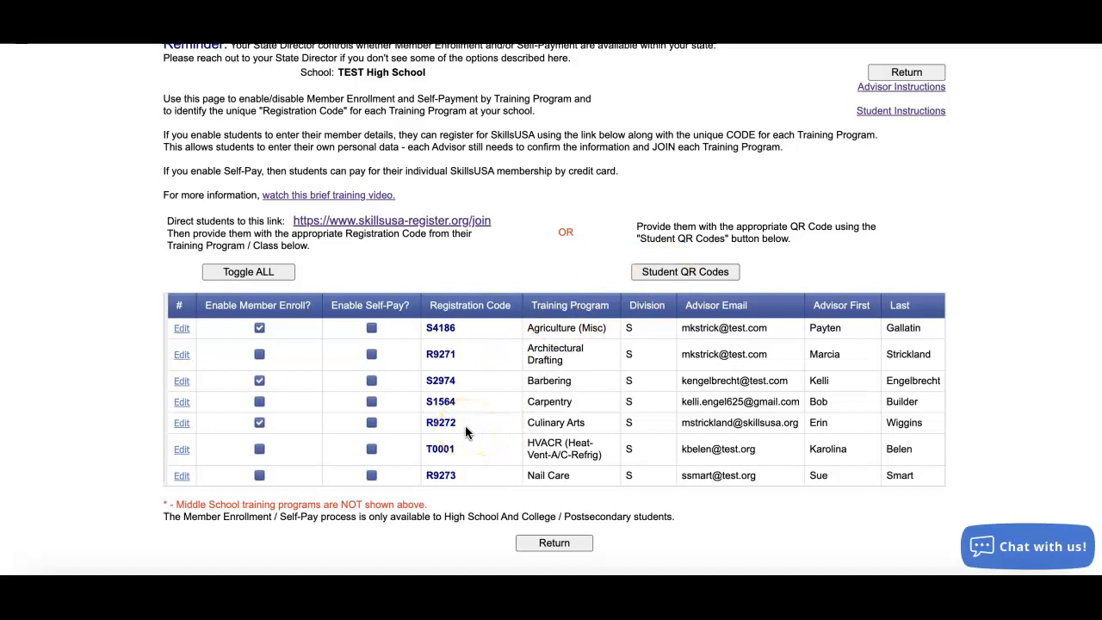
pyautogui.click(654, 273)
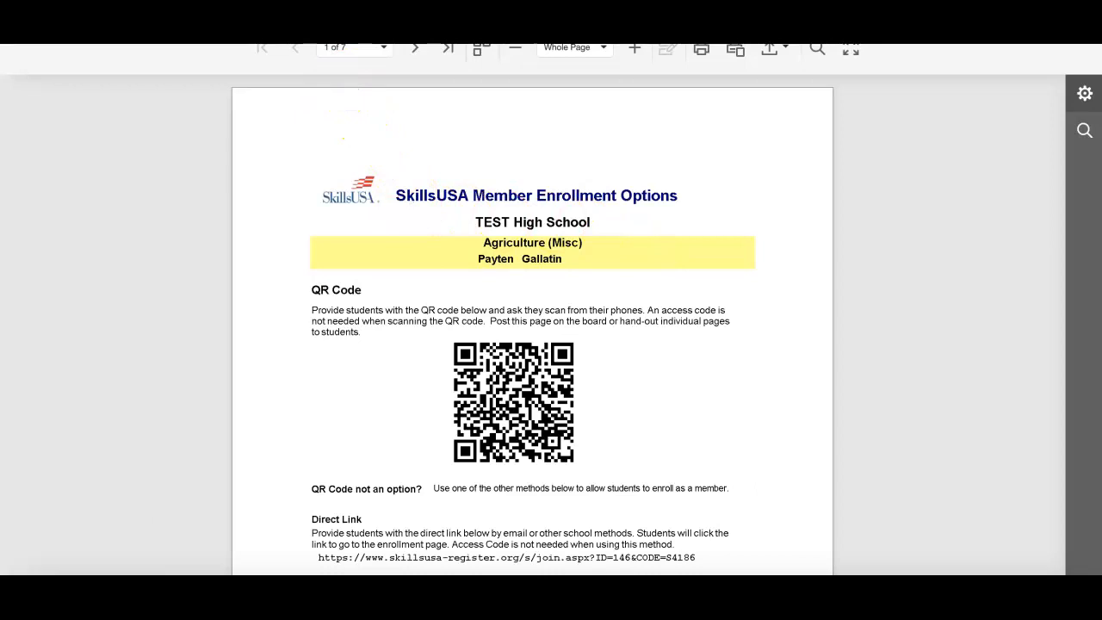
pyautogui.click(451, 69)
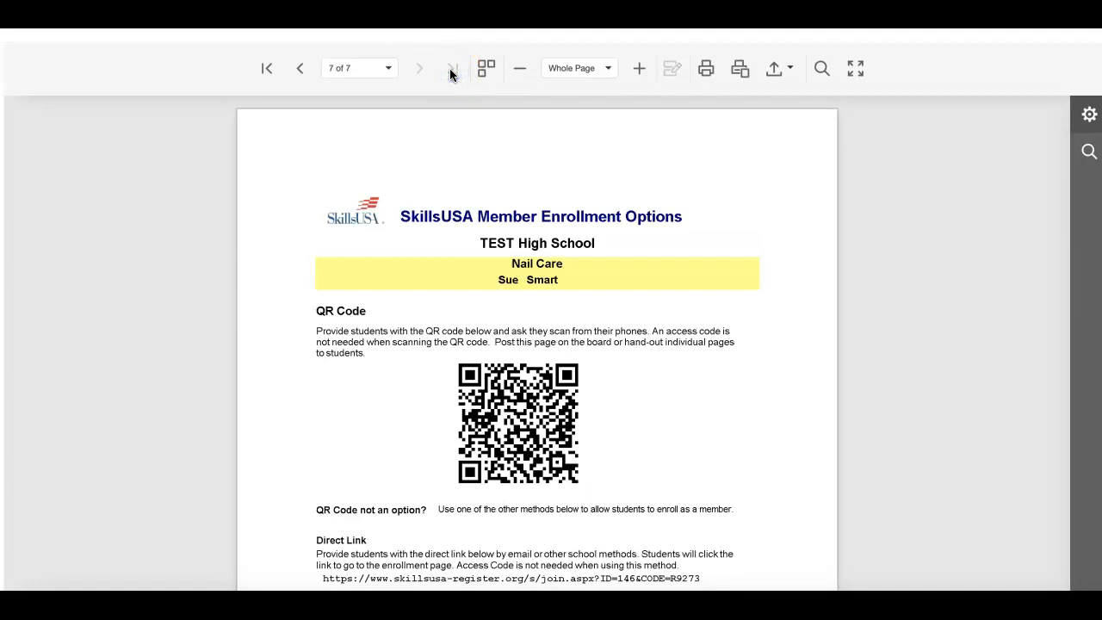
pyautogui.click(299, 69)
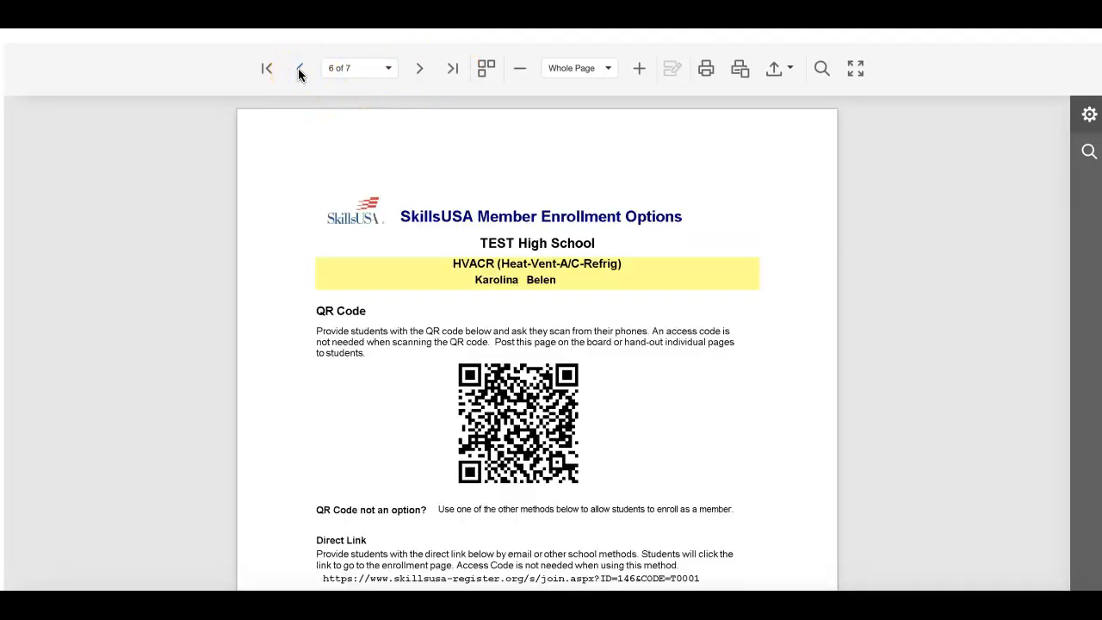
pyautogui.click(299, 69)
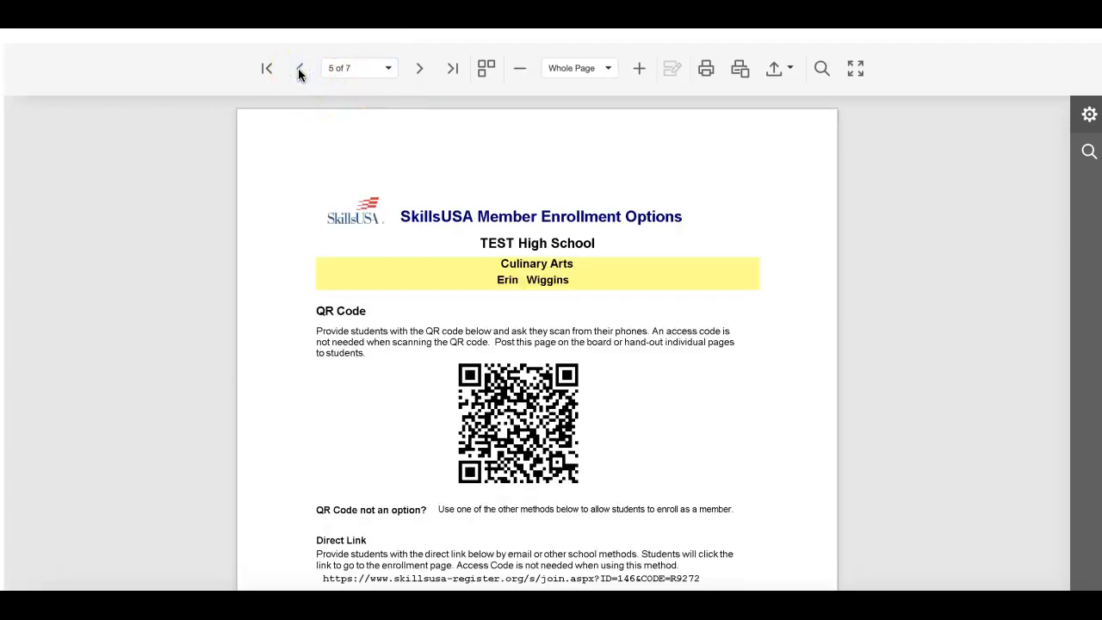
# Step: Review the Culinary Arts enrollment options and open the program's direct enrollment link
pyautogui.scroll(-2, 505, 456)
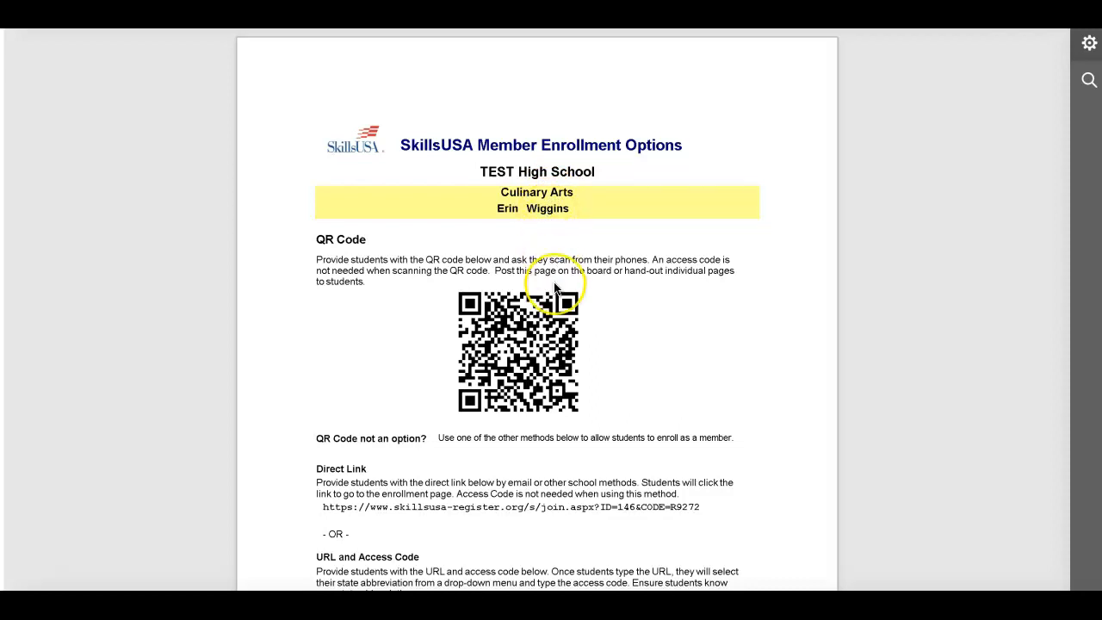
pyautogui.scroll(-2, 557, 285)
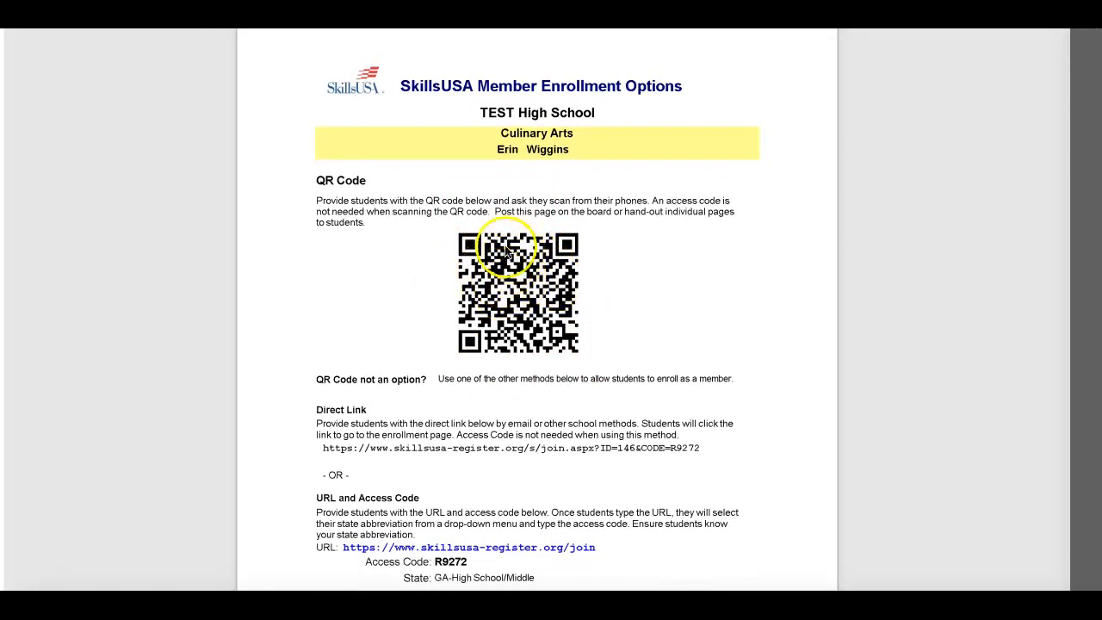
pyautogui.scroll(-1, 541, 321)
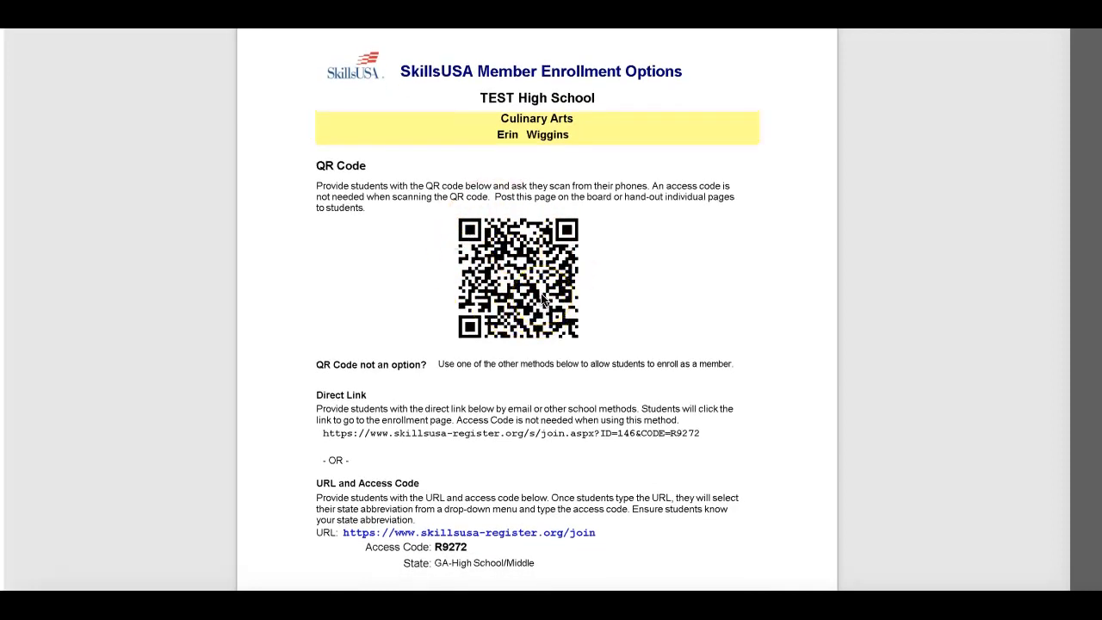
pyautogui.scroll(-1, 543, 298)
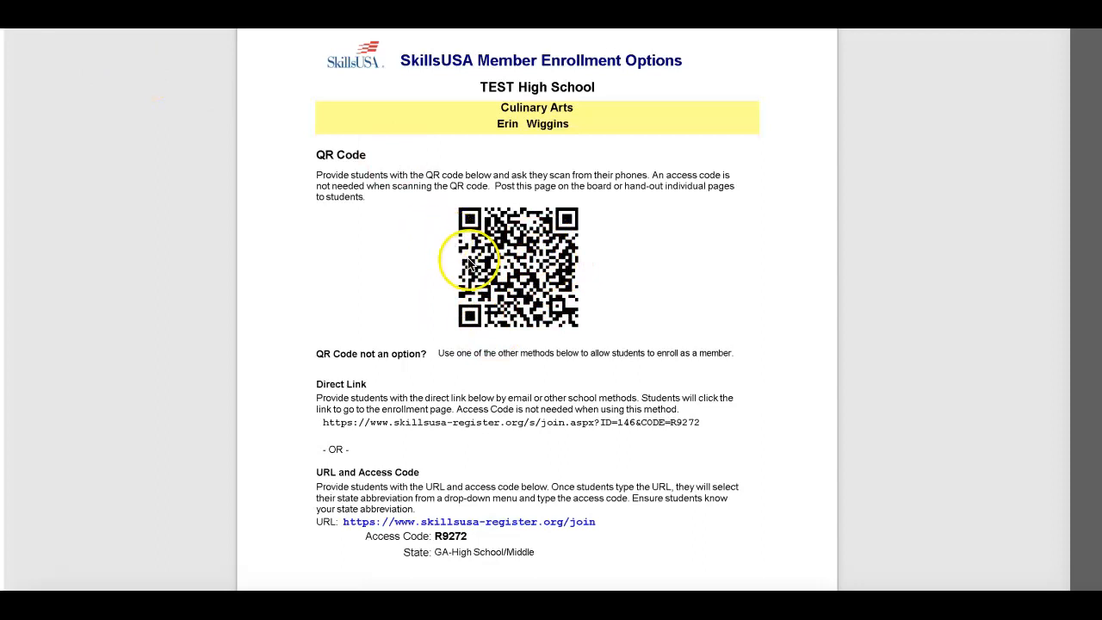
pyautogui.scroll(-1, 479, 254)
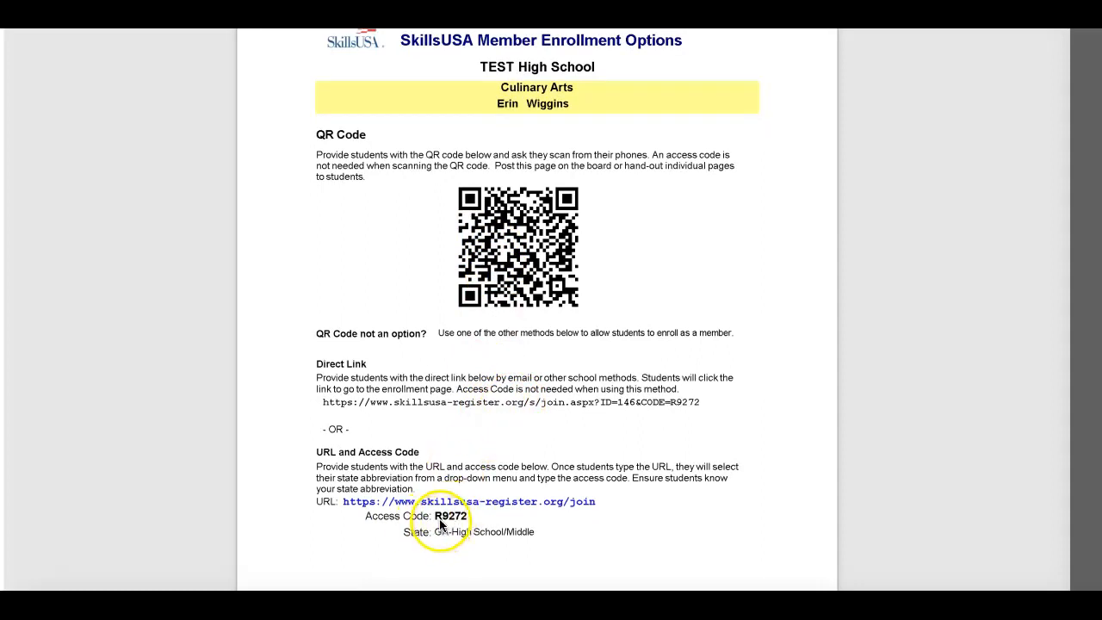
pyautogui.click(500, 403)
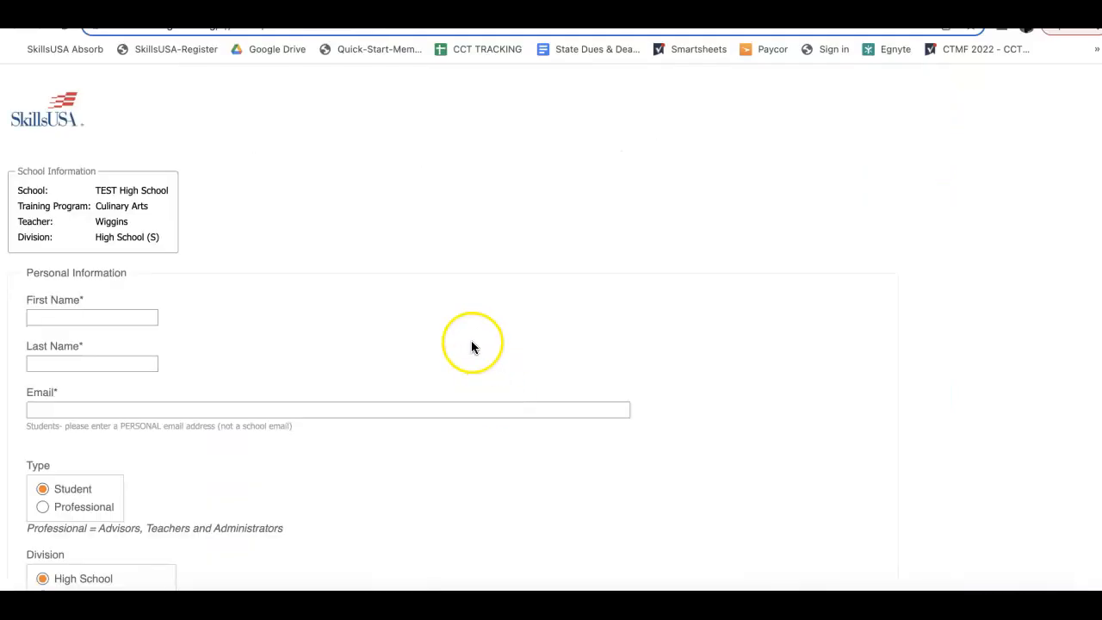
# Step: Fill in the student's first name, last name and personal email, keeping the type as Student
pyautogui.scroll(-1, 472, 342)
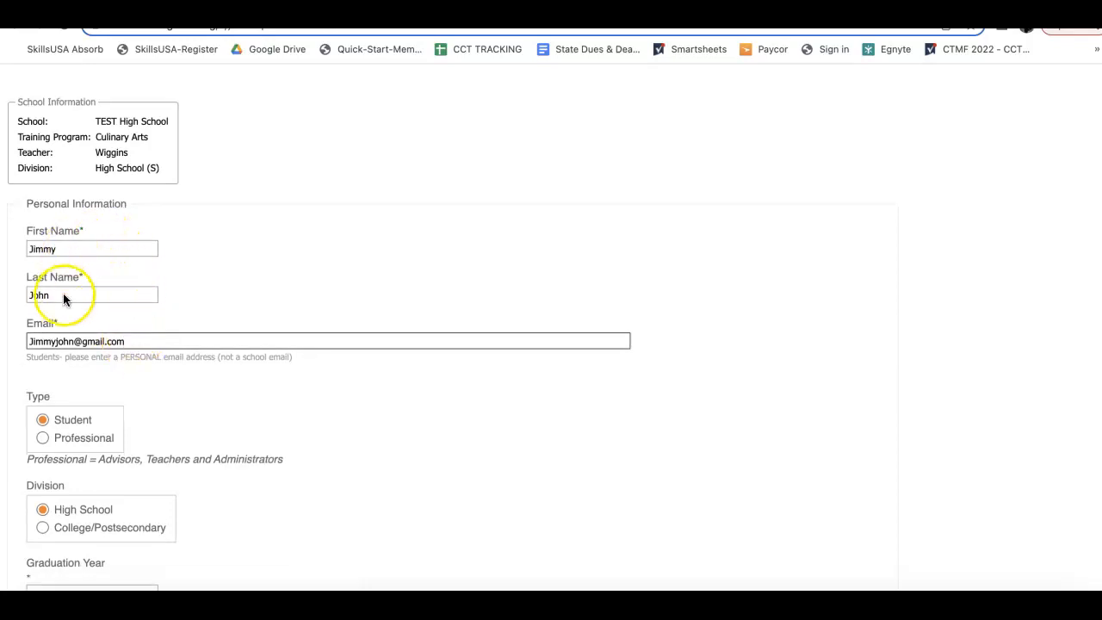
pyautogui.scroll(-1, 60, 325)
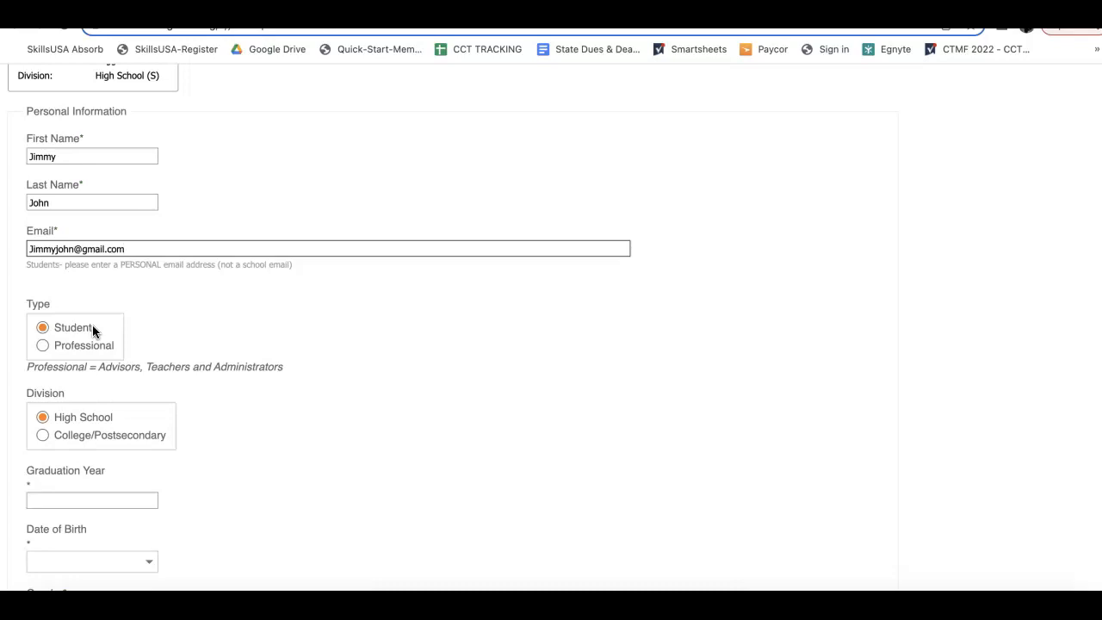
pyautogui.scroll(-1, 92, 324)
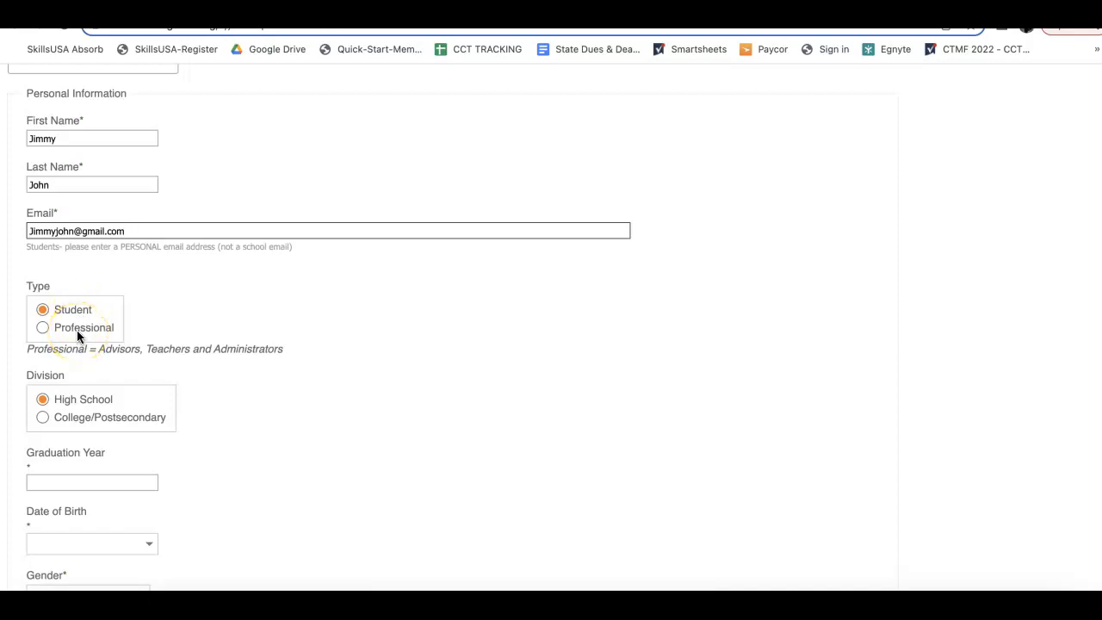
pyautogui.scroll(-1, 77, 330)
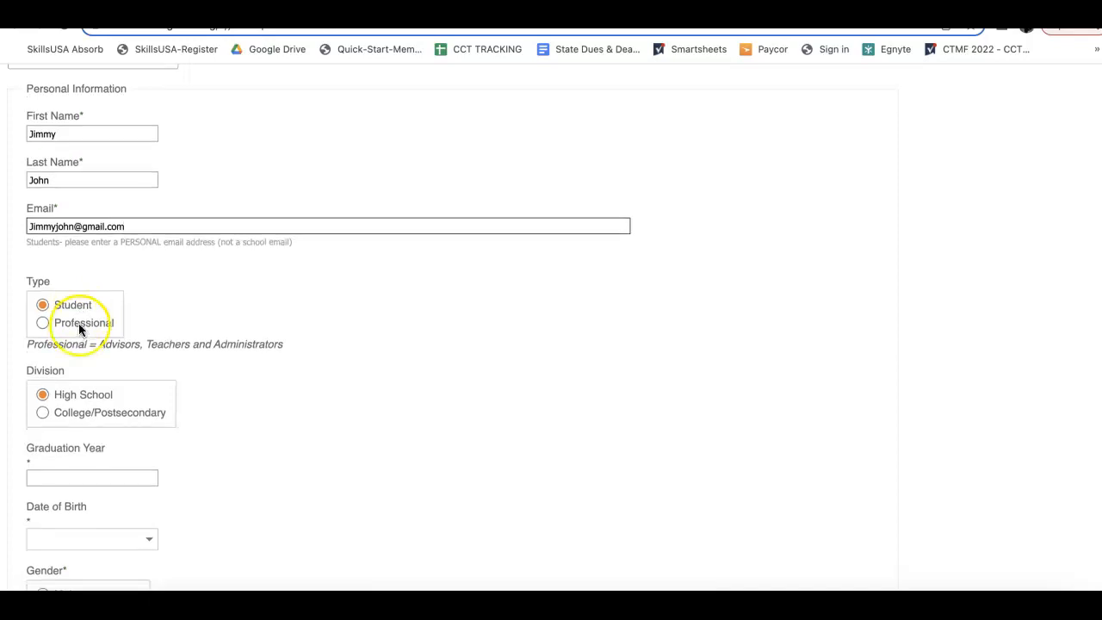
# Step: Keep the division as High School and set the graduation year to 2025
pyautogui.scroll(-3, 93, 323)
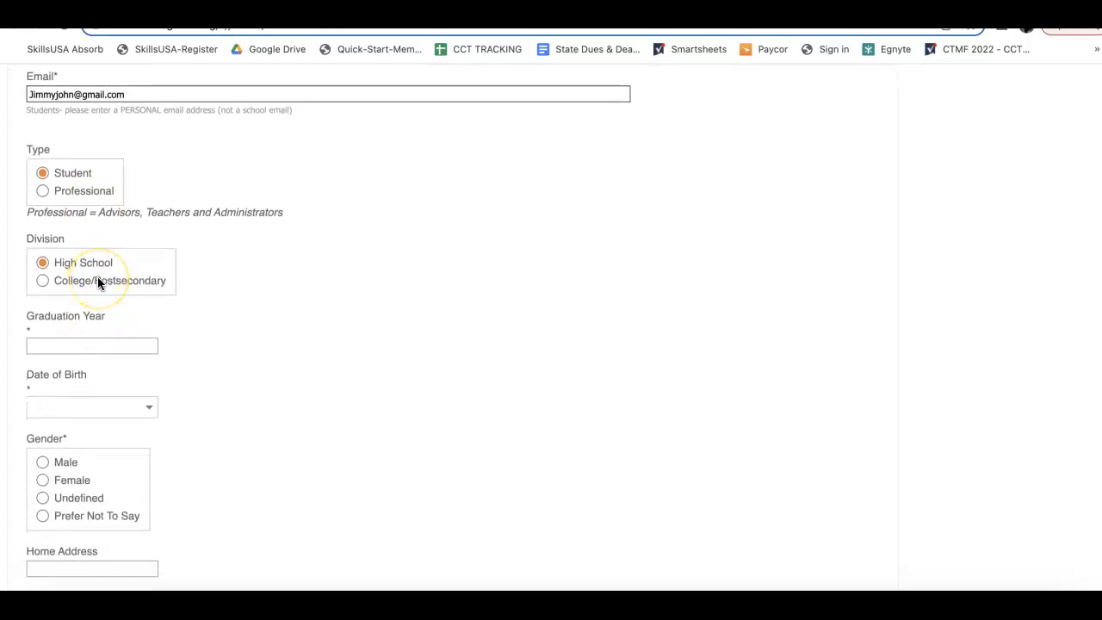
pyautogui.scroll(-1, 97, 277)
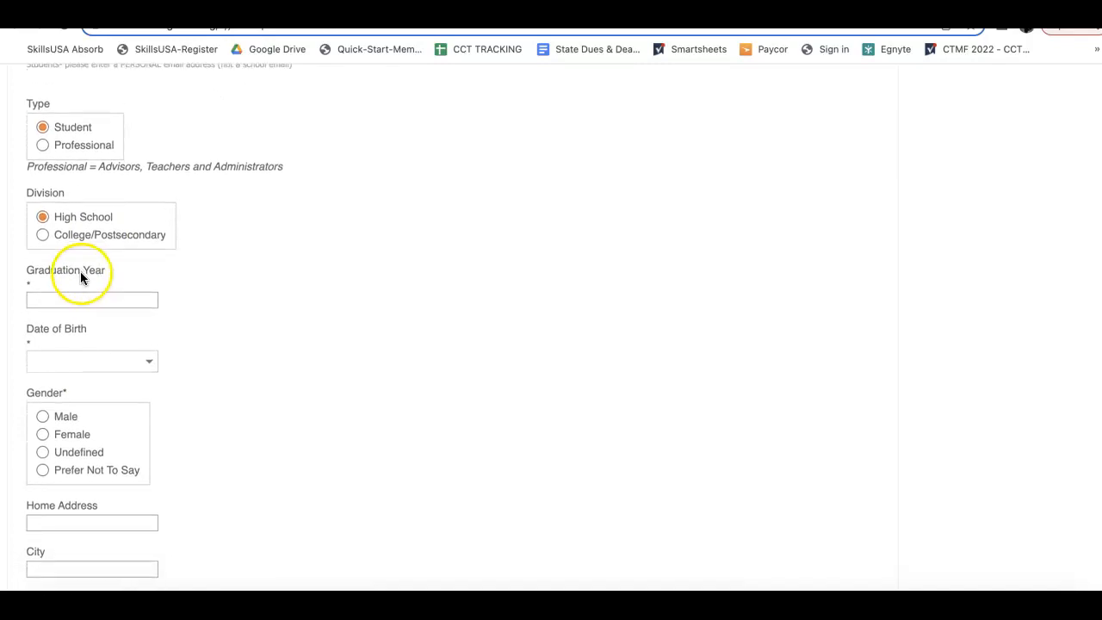
pyautogui.scroll(-1, 80, 285)
pyautogui.click(72, 294)
pyautogui.click(89, 317)
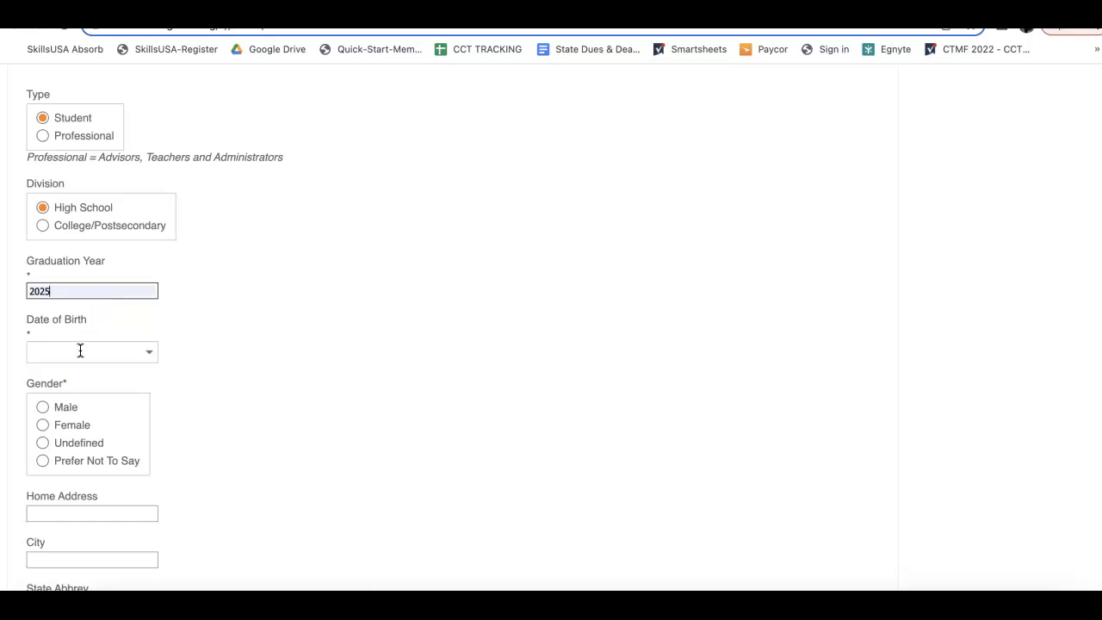
# Step: Enter the student's date of birth and full home address, choose Male as gender and Small as shirt size
pyautogui.scroll(-2, 67, 430)
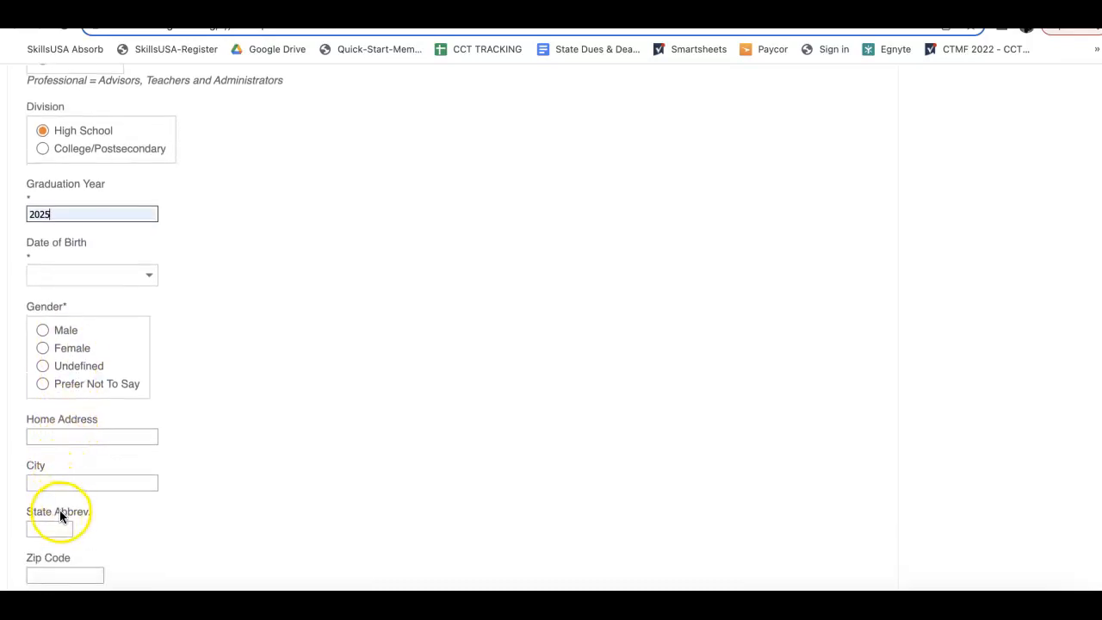
pyautogui.scroll(-1, 60, 516)
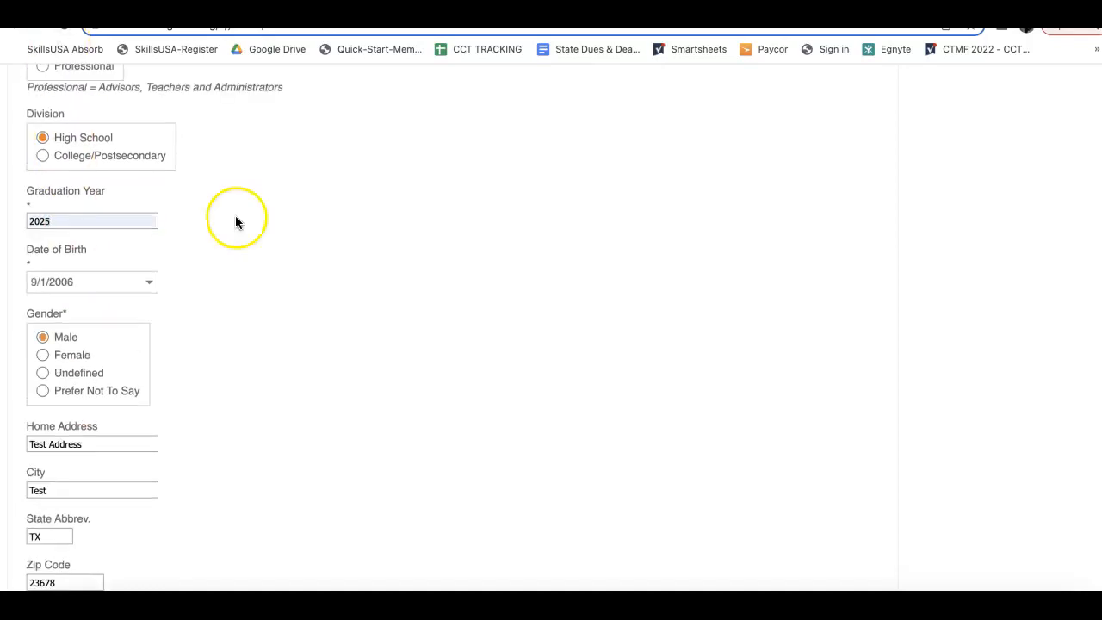
pyautogui.scroll(2, 236, 218)
pyautogui.scroll(-1, 131, 327)
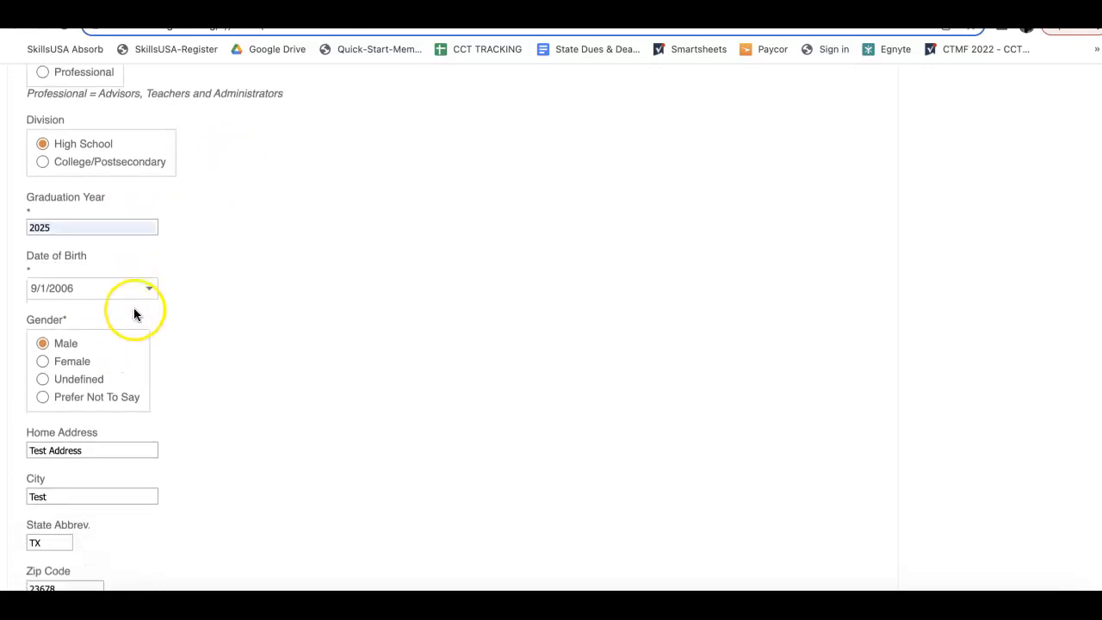
pyautogui.scroll(-3, 124, 362)
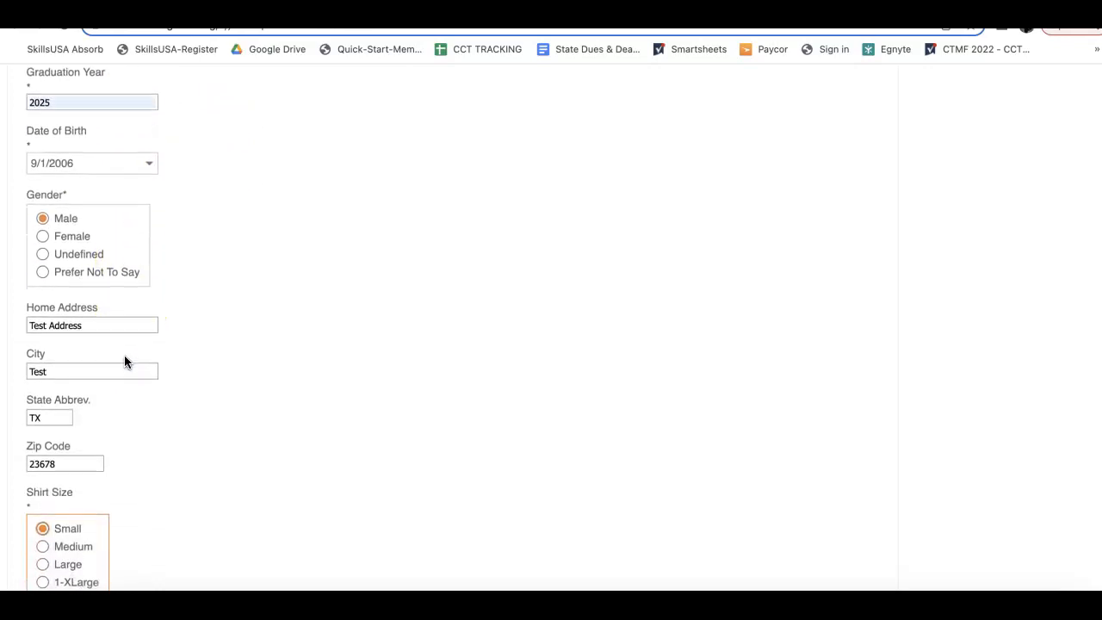
# Step: In the demographics section, answer the Hispanic or Latino origin question with Prefer not to say and select White as the race
pyautogui.scroll(-3, 124, 362)
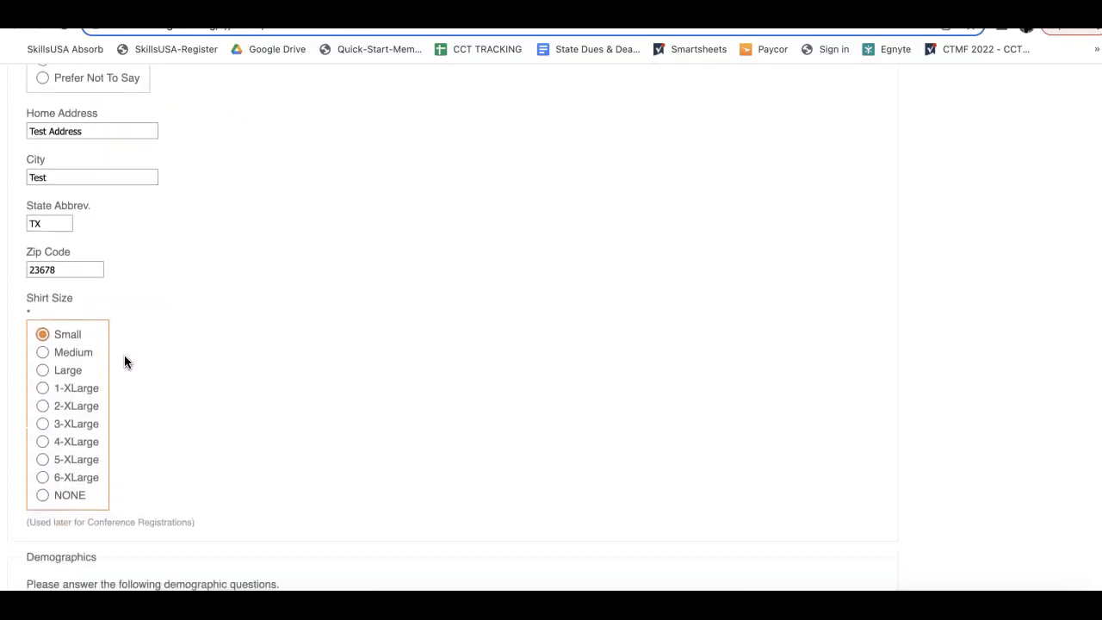
pyautogui.scroll(-1, 124, 362)
pyautogui.scroll(-4, 87, 323)
pyautogui.scroll(-3, 87, 328)
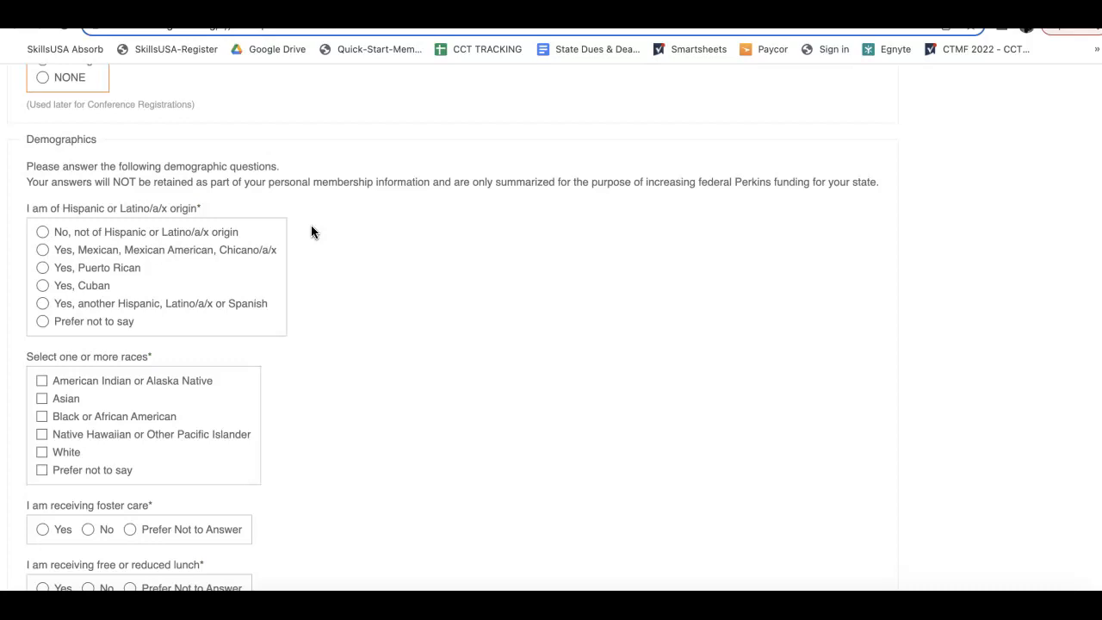
pyautogui.scroll(-2, 311, 231)
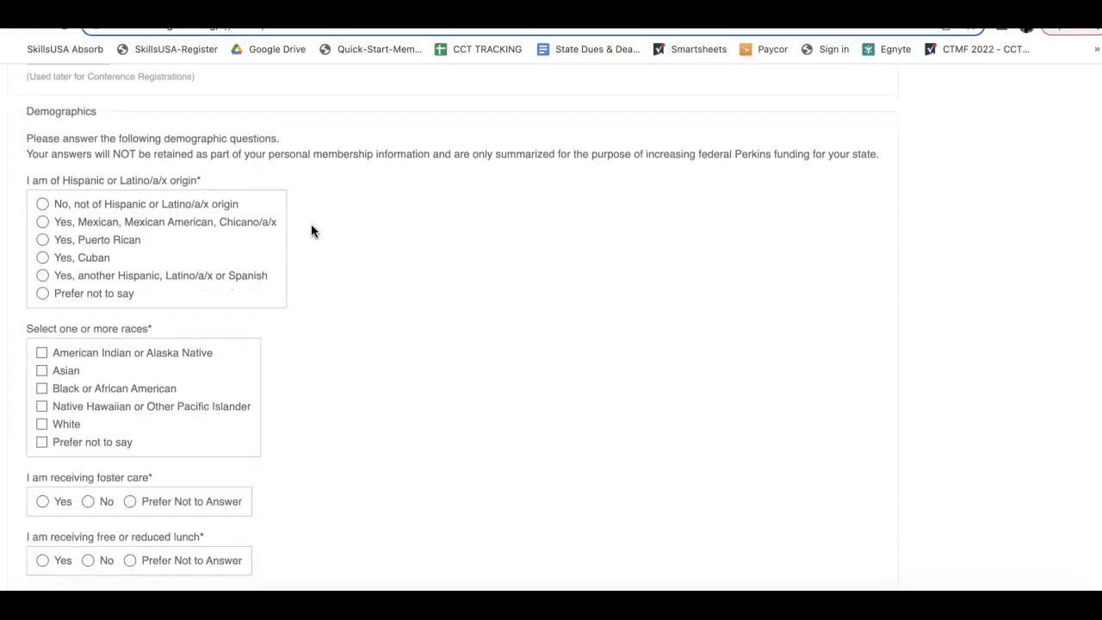
pyautogui.scroll(-1, 311, 231)
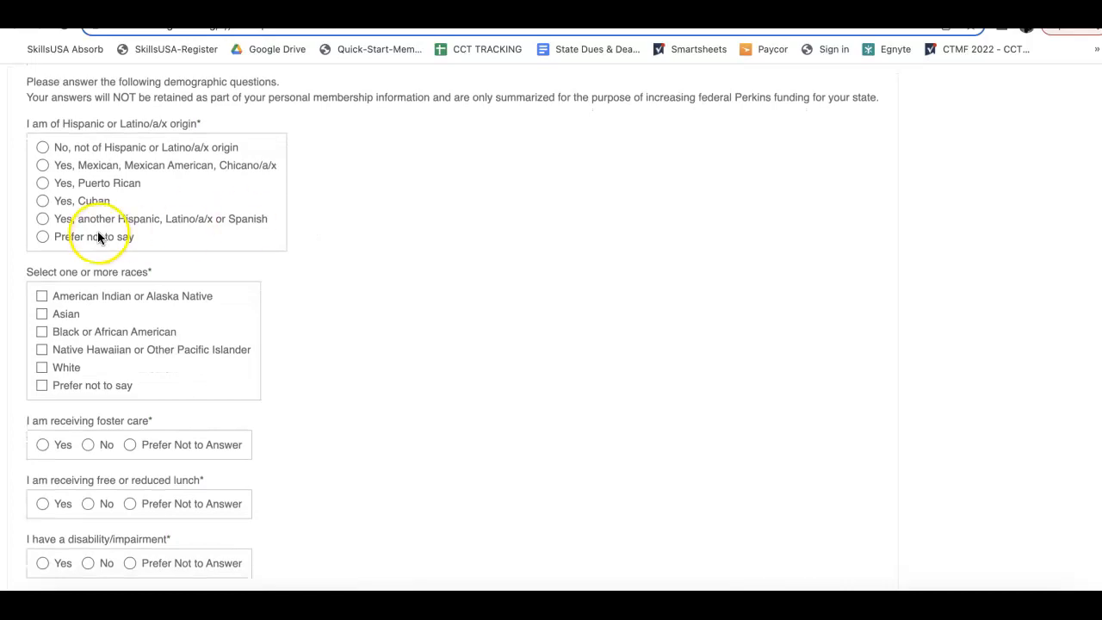
pyautogui.scroll(-1, 49, 216)
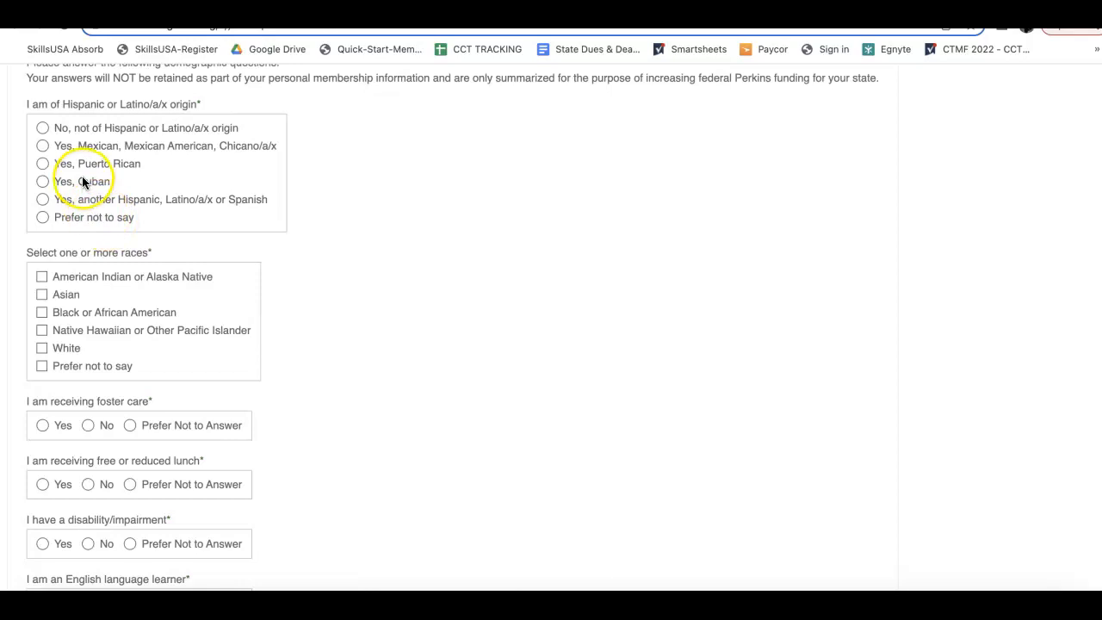
pyautogui.scroll(-1, 44, 197)
pyautogui.click(42, 205)
pyautogui.click(41, 336)
# Step: Answer Prefer Not to Answer for foster care, free or reduced lunch, disability/impairment and English language learner
pyautogui.scroll(-5, 41, 336)
pyautogui.scroll(-2, 41, 335)
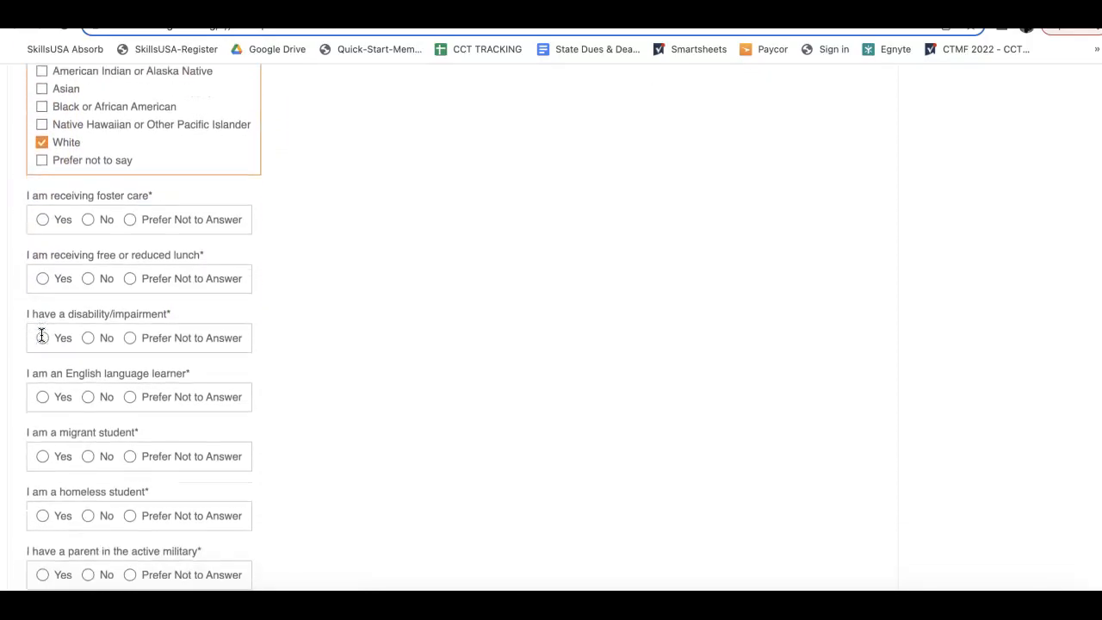
pyautogui.click(129, 194)
pyautogui.click(130, 254)
pyautogui.click(129, 313)
pyautogui.click(129, 372)
# Step: Choose Prefer Not to Answer for migrant student, homeless student, parent in the active military, single parent and single pregnant woman
pyautogui.scroll(-3, 129, 372)
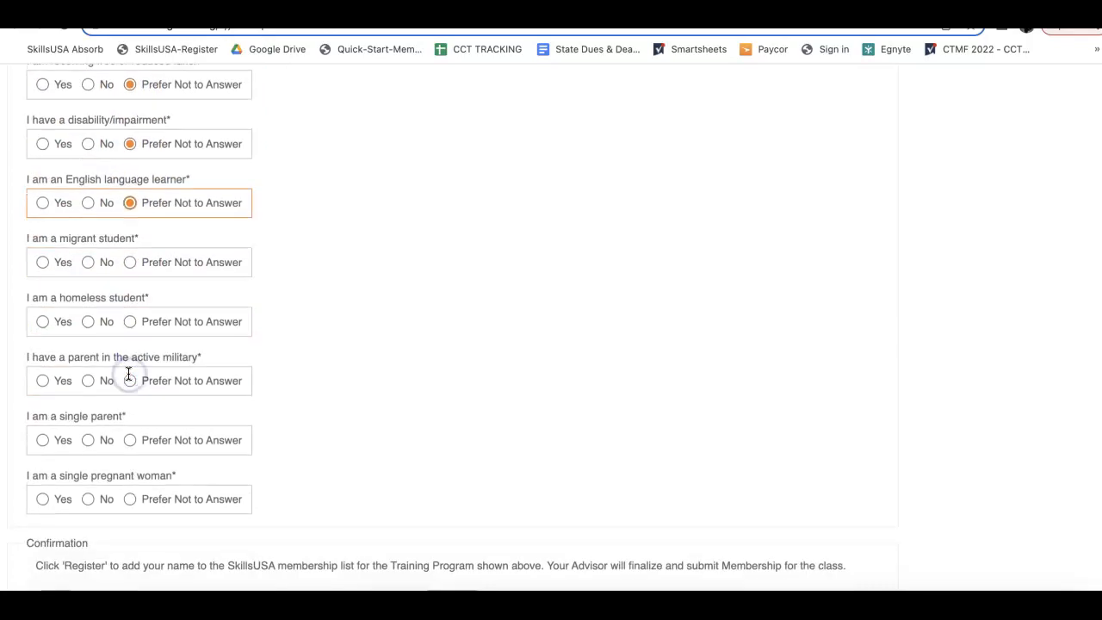
pyautogui.click(129, 262)
pyautogui.click(129, 321)
pyautogui.click(129, 380)
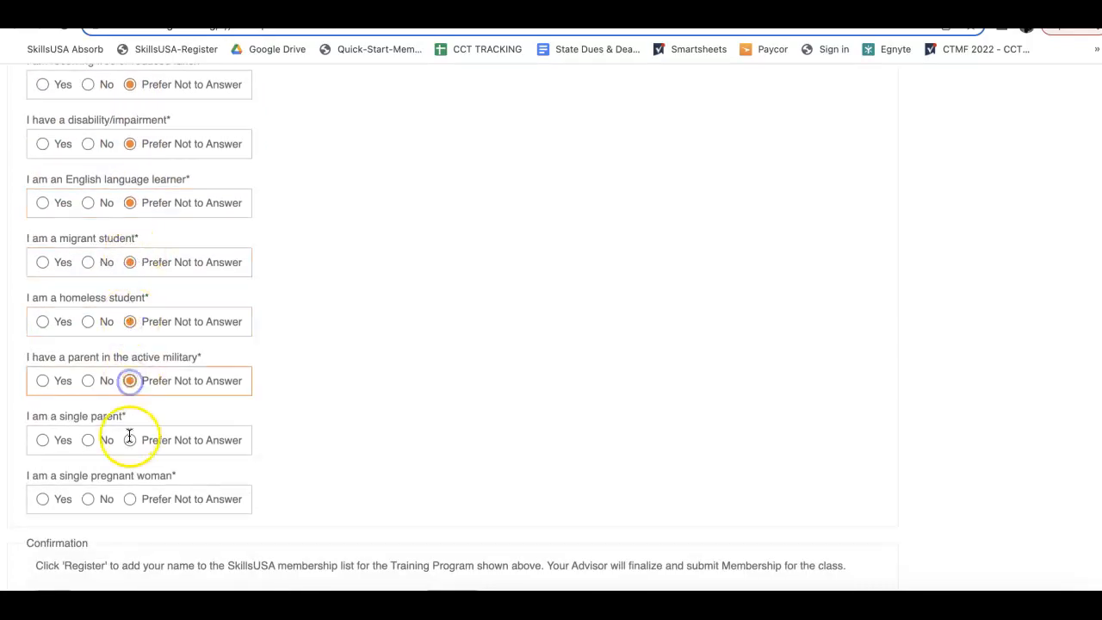
pyautogui.click(130, 439)
pyautogui.scroll(-2, 129, 437)
pyautogui.click(129, 415)
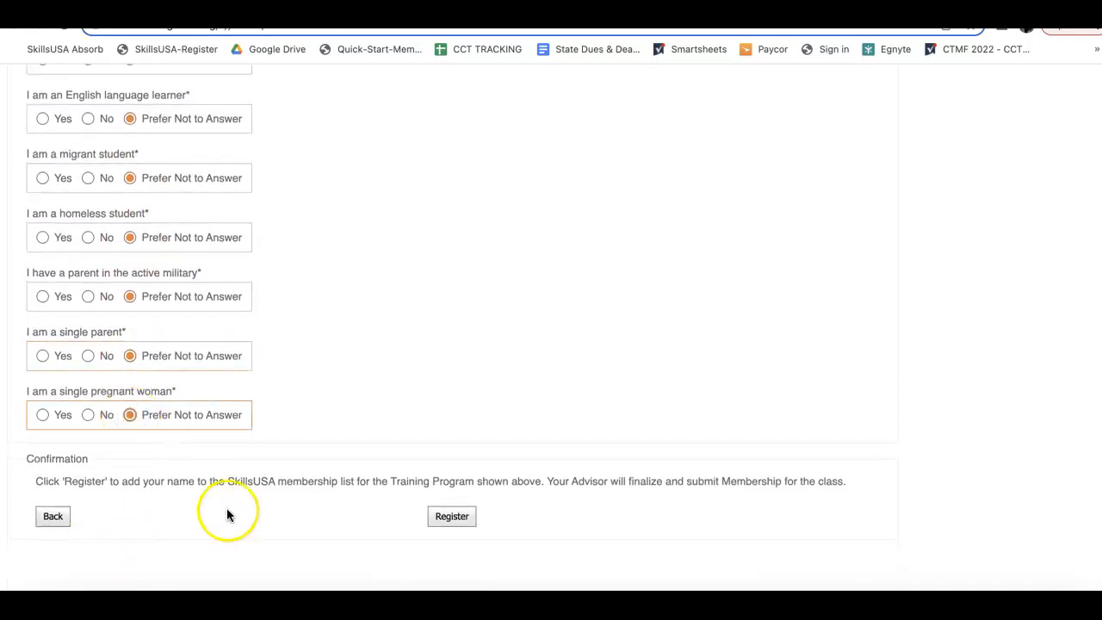
# Step: Submit the student's registration and decline the browser's offer to save the address
pyautogui.click(442, 519)
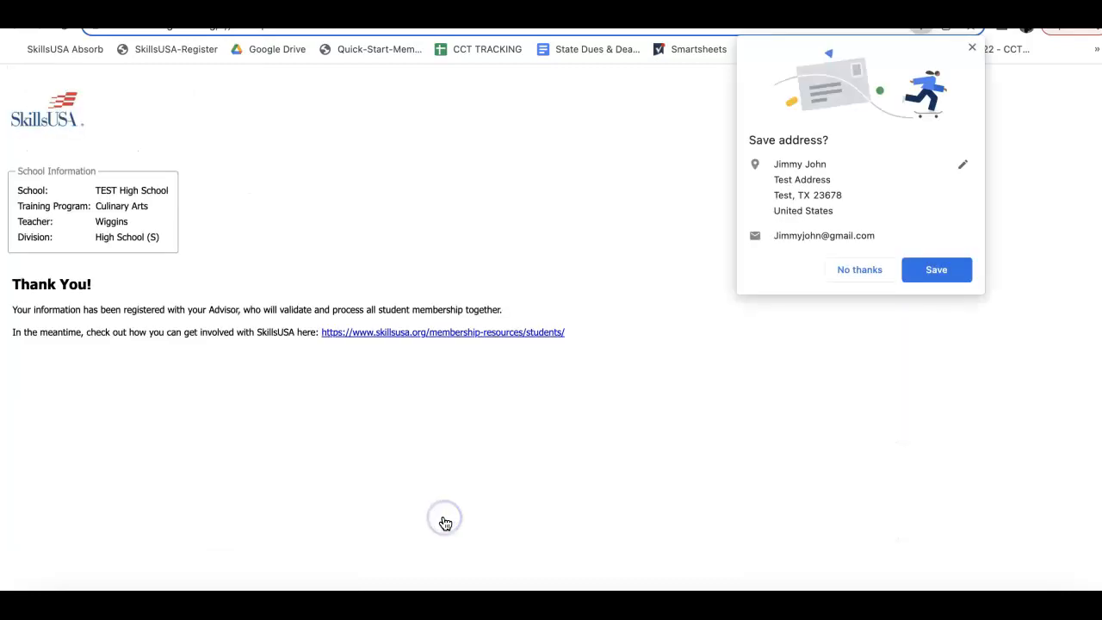
pyautogui.click(850, 268)
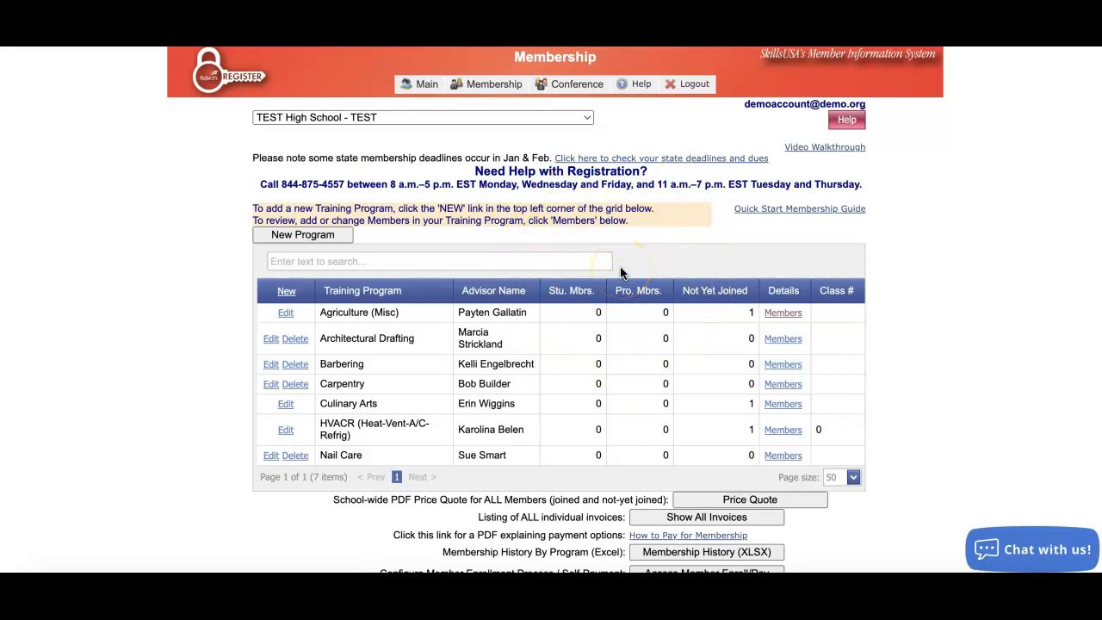
# Step: Open the enrolled student's profile from the Culinary Arts members list, review the details and save it
pyautogui.scroll(-1, 622, 273)
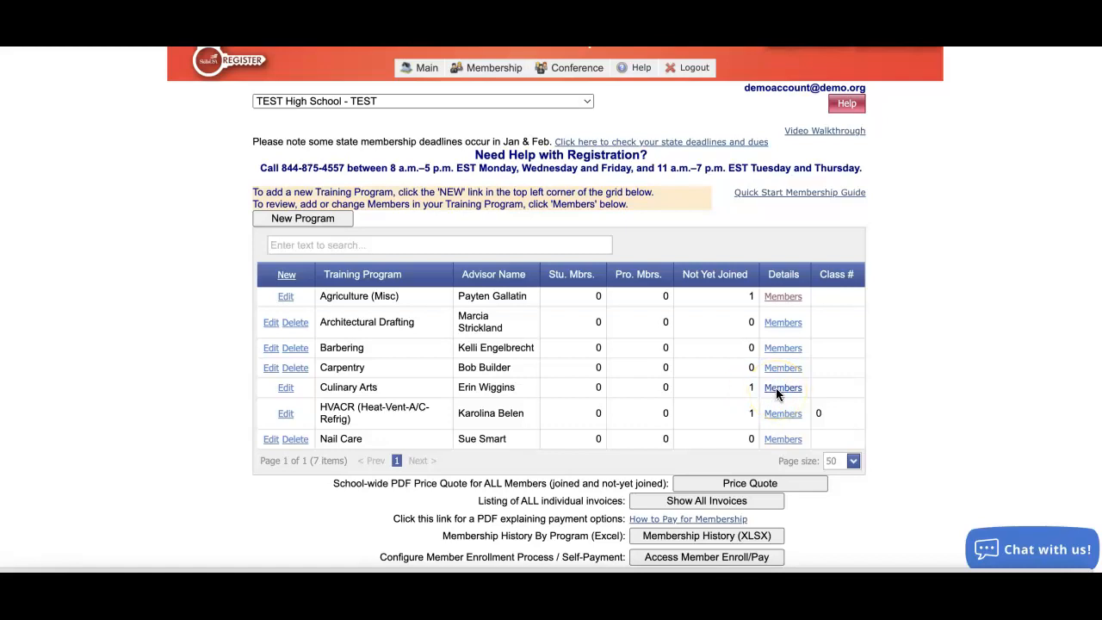
pyautogui.click(779, 389)
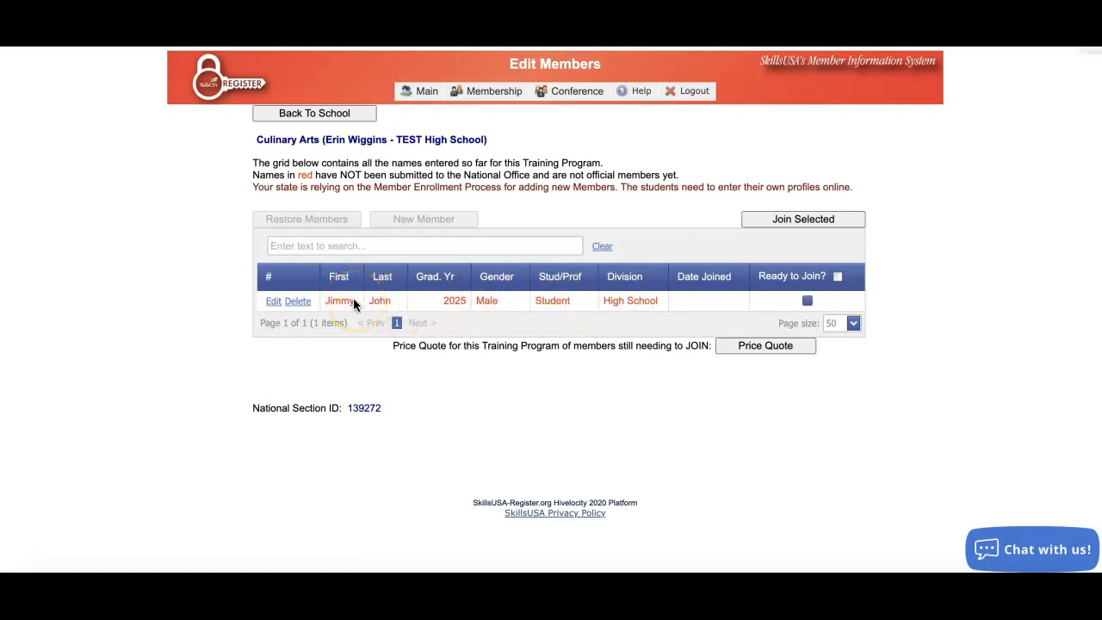
pyautogui.click(272, 300)
pyautogui.scroll(-2, 375, 371)
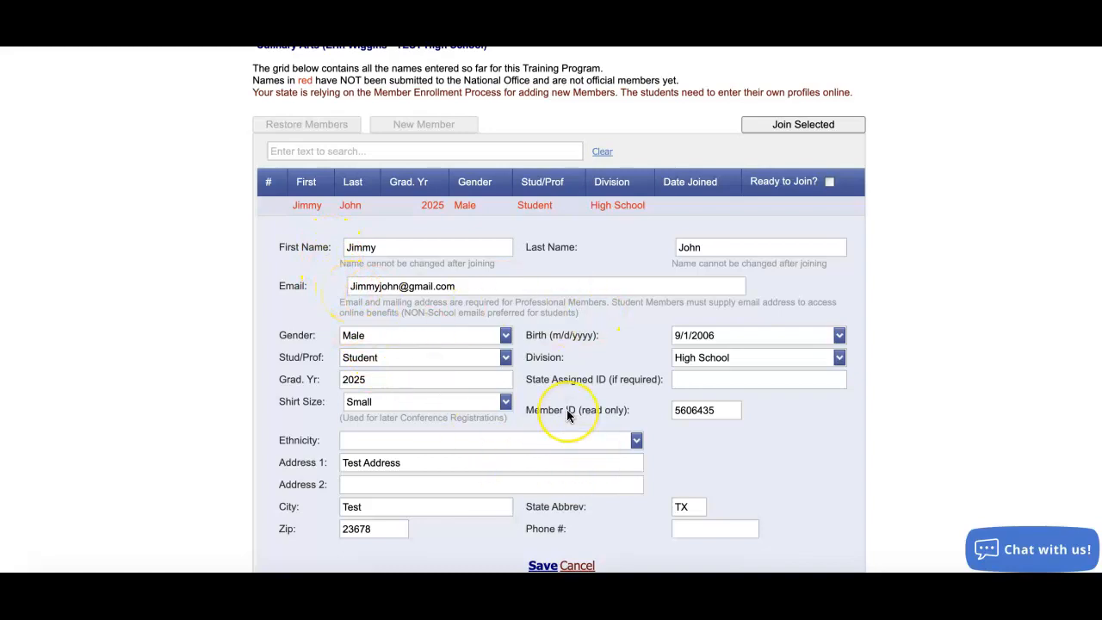
pyautogui.scroll(-2, 567, 412)
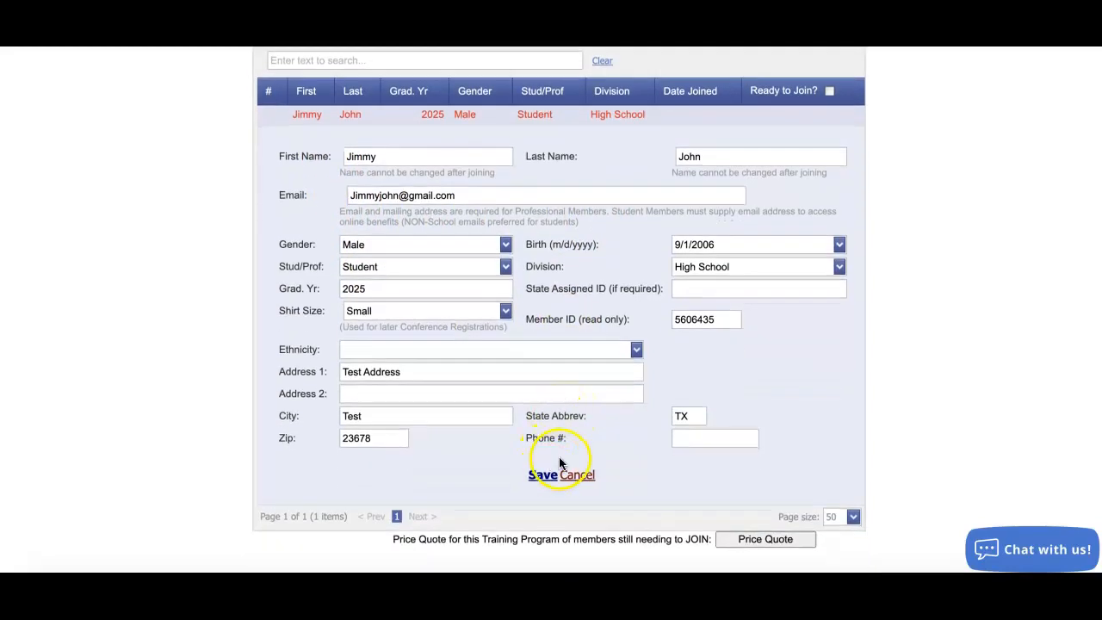
pyautogui.click(541, 477)
pyautogui.click(608, 374)
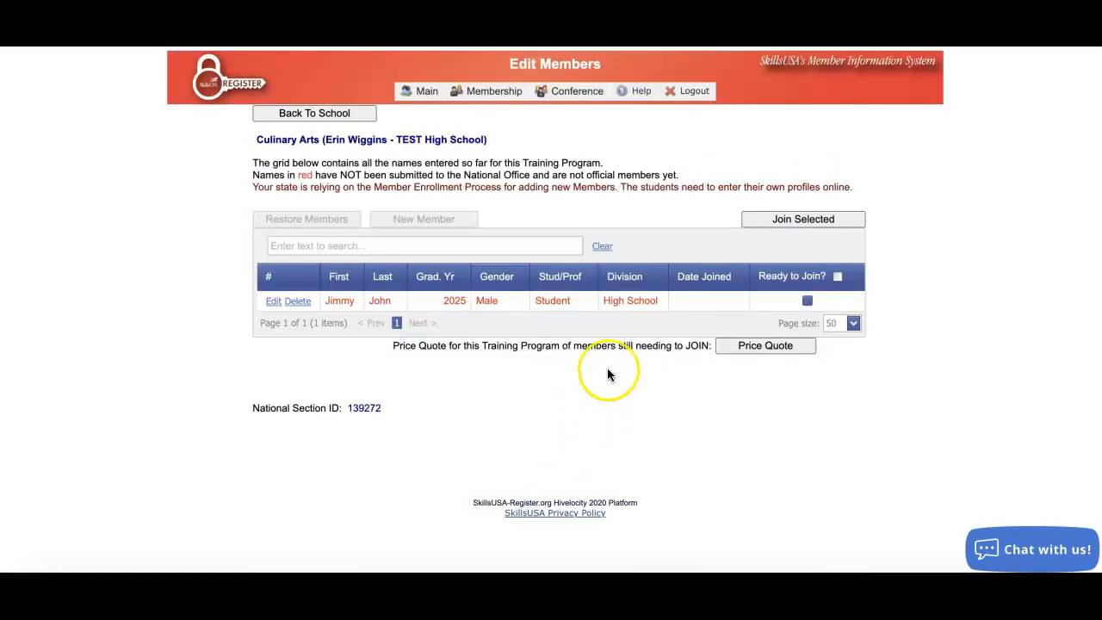
# Step: Mark the enrolled student as ready to join and submit the selected member for joining
pyautogui.click(807, 302)
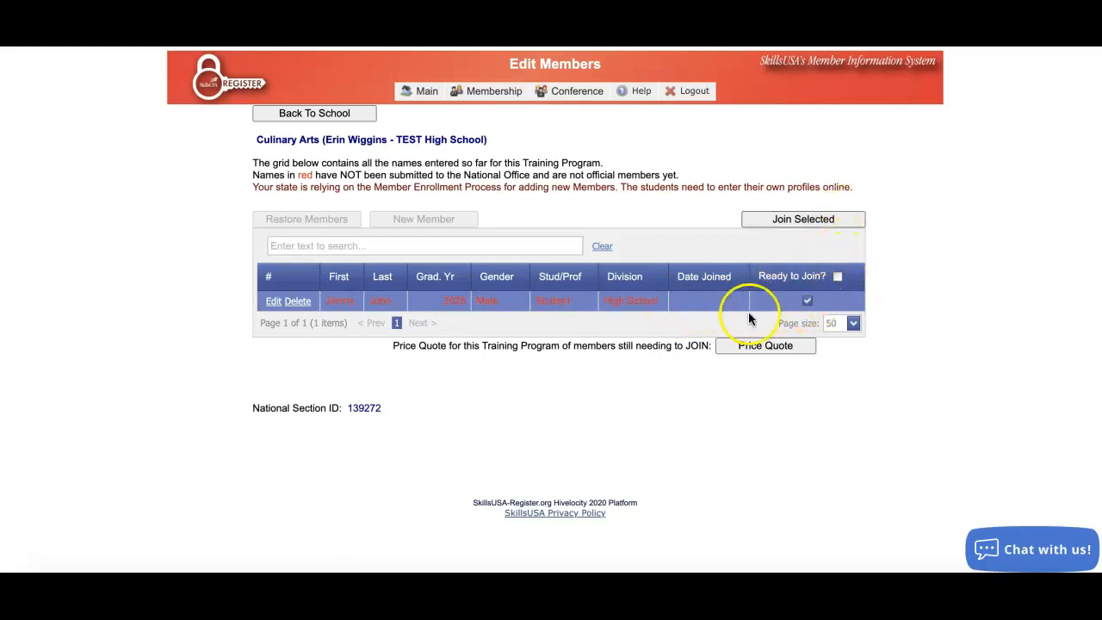
pyautogui.click(806, 302)
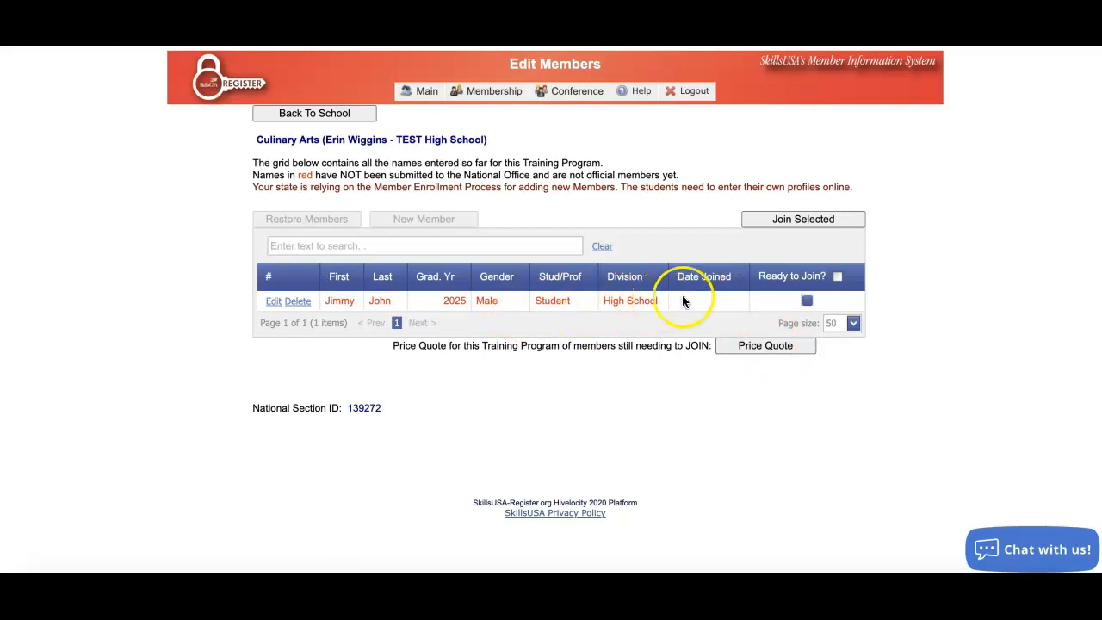
pyautogui.click(807, 301)
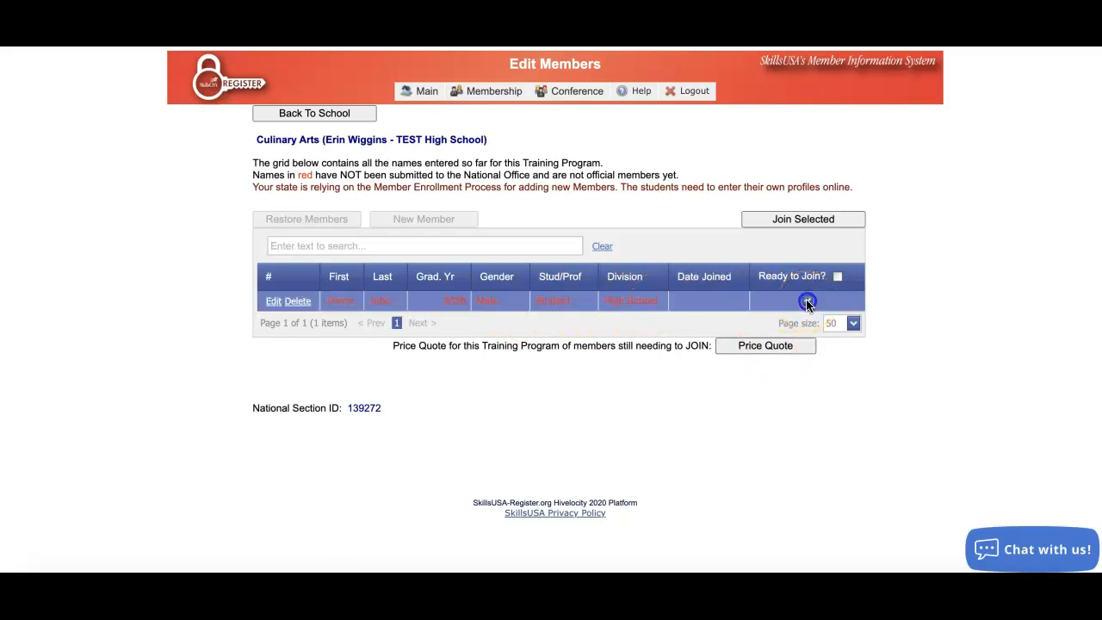
pyautogui.click(829, 220)
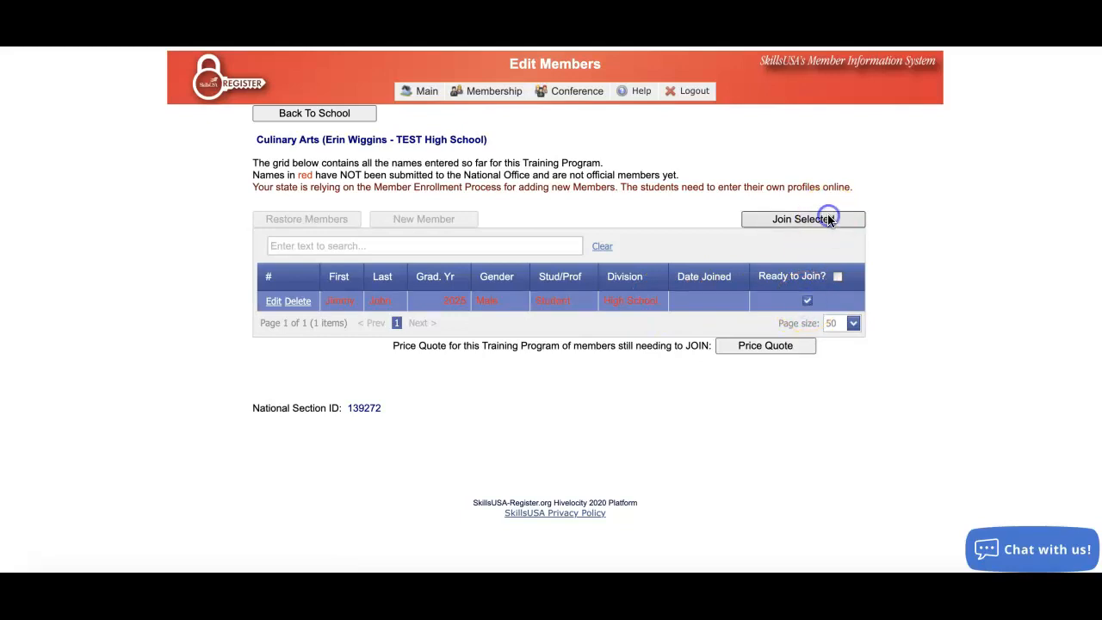
# Step: Review the fees and payment options on the joining page and accept responsibility to pay the generated invoice
pyautogui.scroll(-2, 760, 284)
pyautogui.scroll(-2, 760, 284)
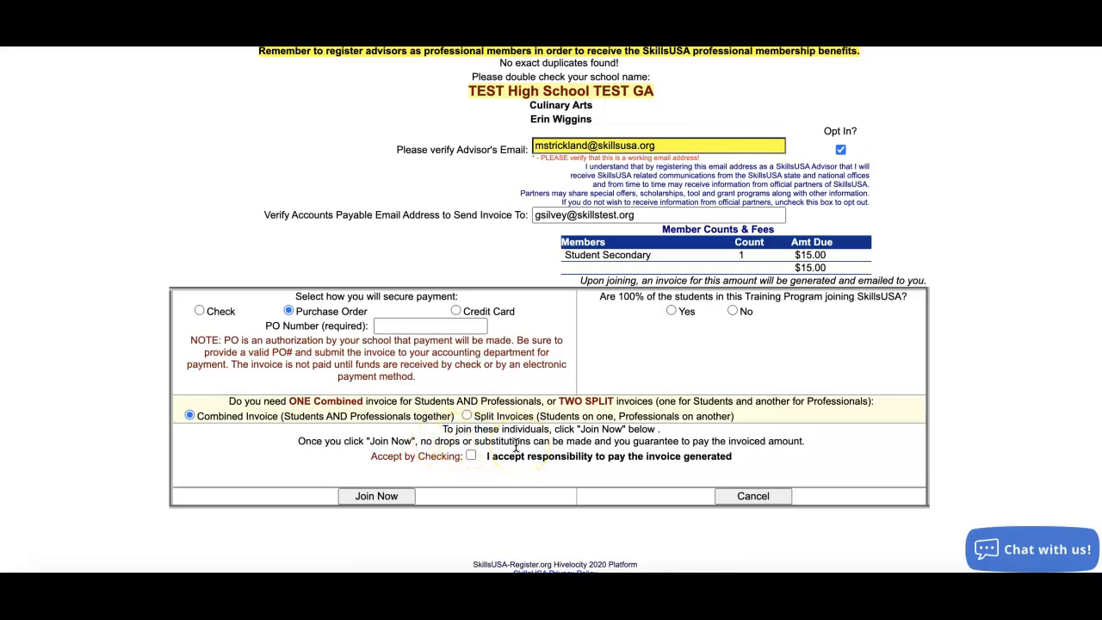
pyautogui.click(471, 456)
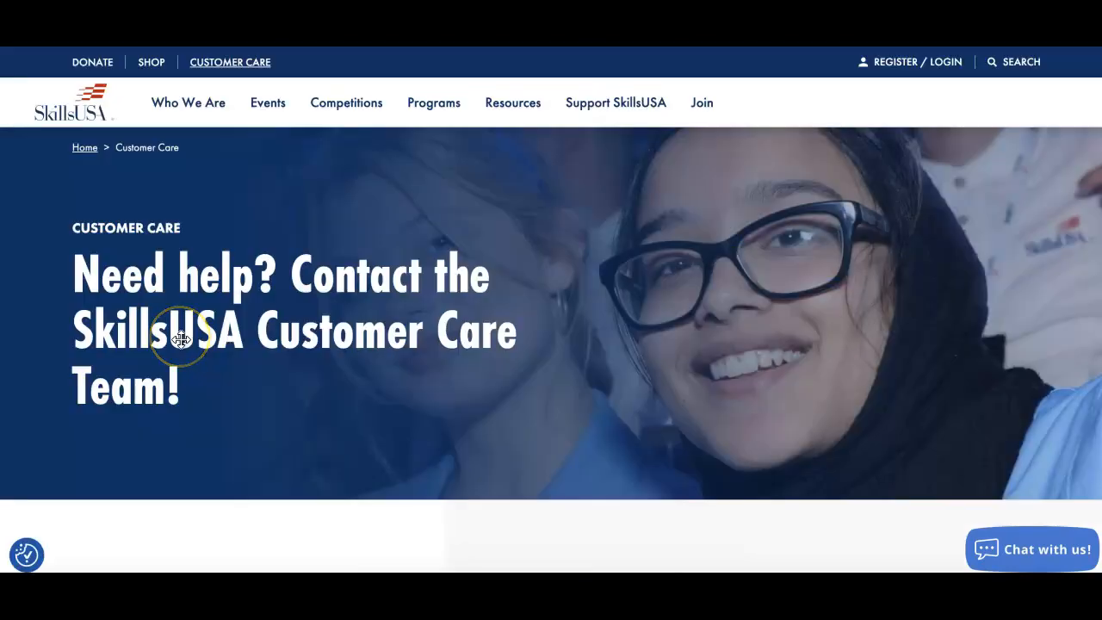
# Step: Review the phone, email and chat contact options on the SkillsUSA Customer Care page
pyautogui.scroll(-3, 200, 343)
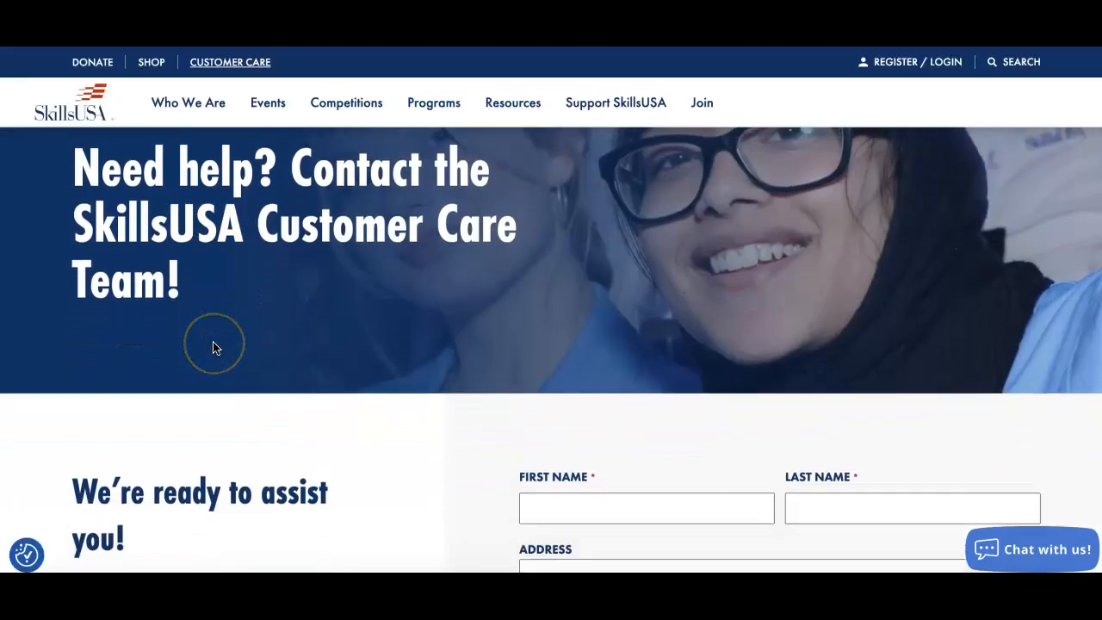
pyautogui.scroll(-3, 214, 348)
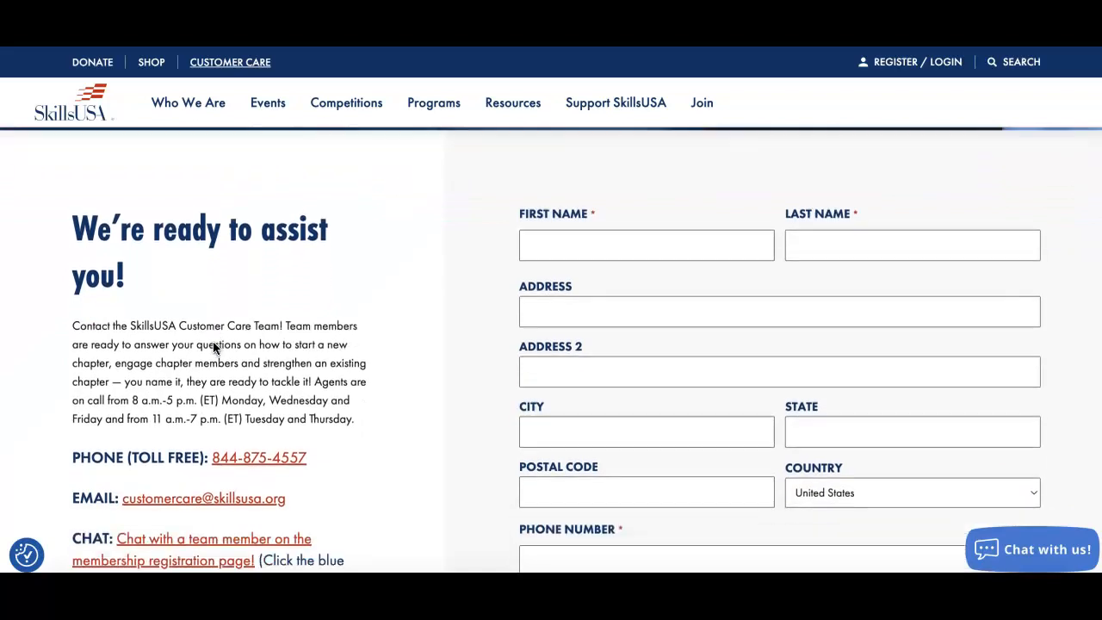
pyautogui.scroll(-1, 215, 348)
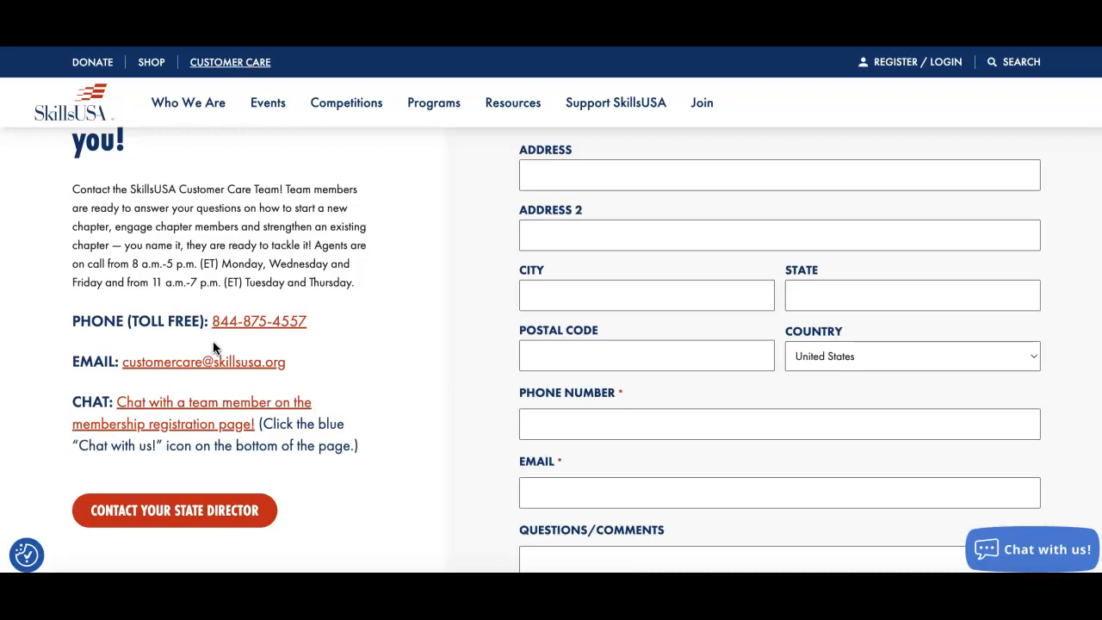
pyautogui.click(238, 67)
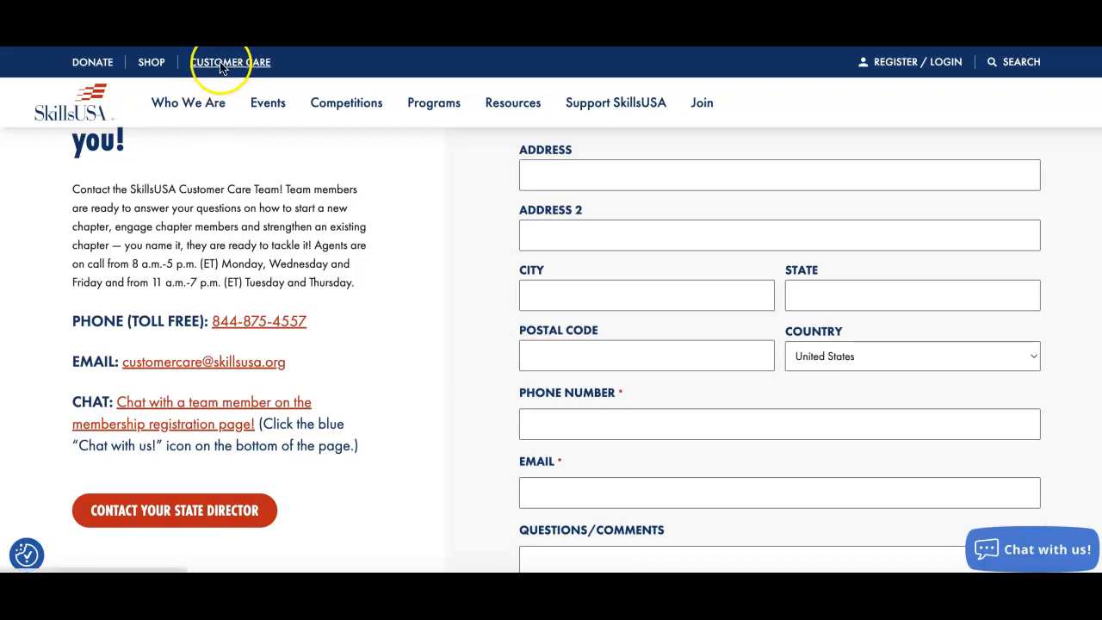